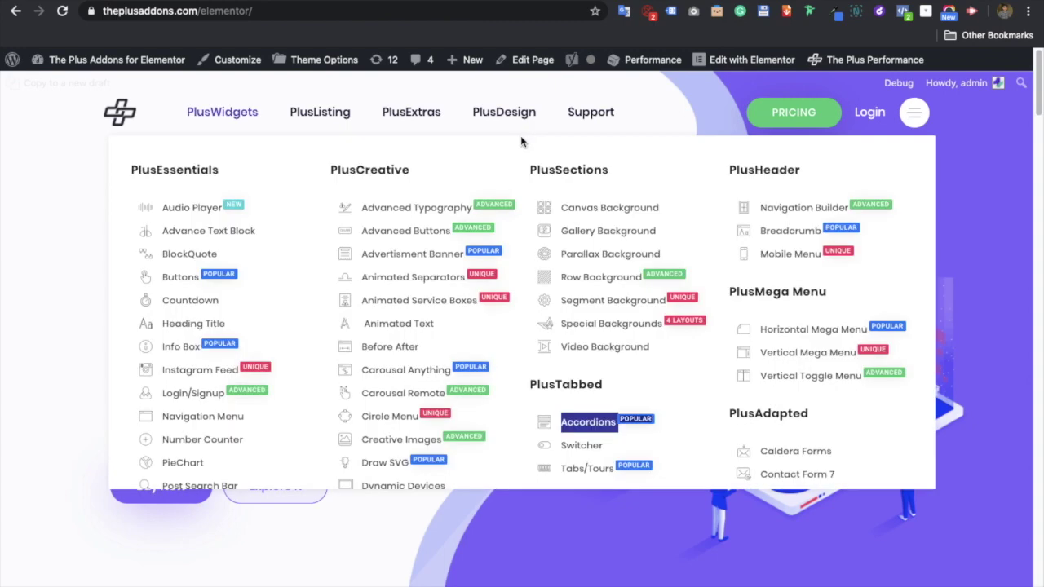
# - View the 300+ UI Blocks under PlusDesign and try the copy option on the BlockQuote demo section
pyautogui.moveTo(516, 124)
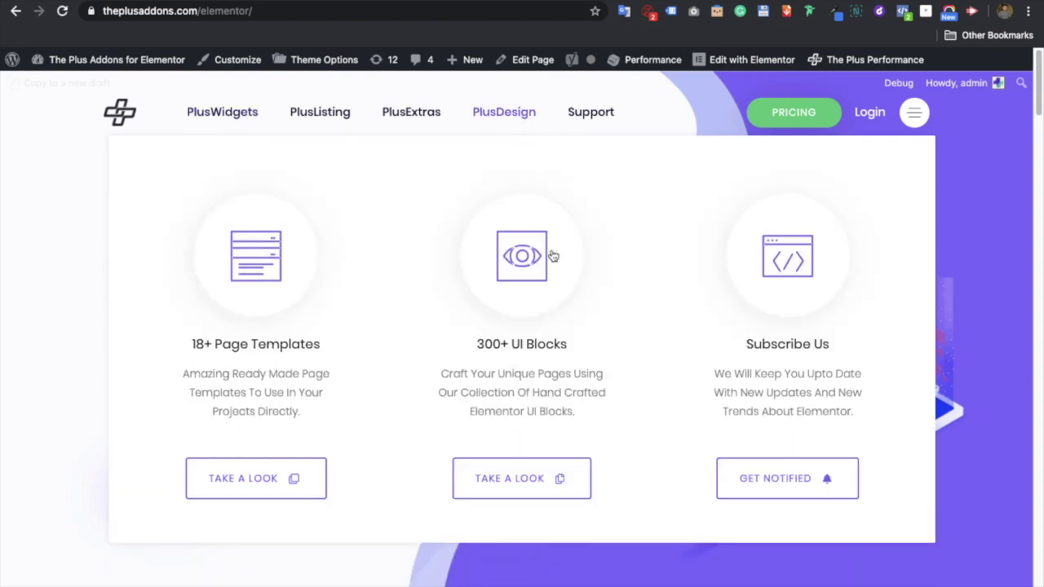
pyautogui.click(508, 480)
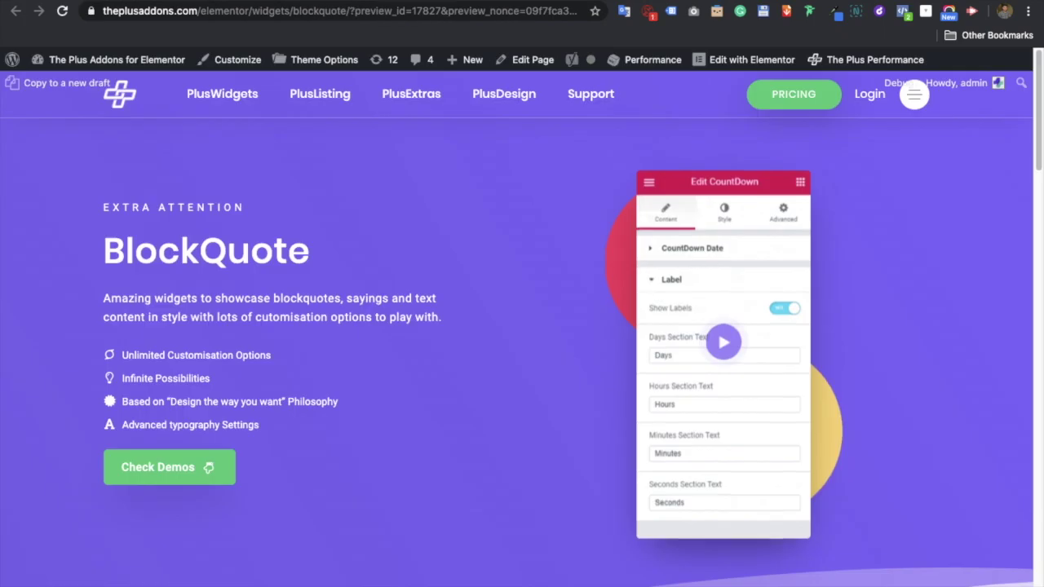
pyautogui.scroll(-6, 671, 433)
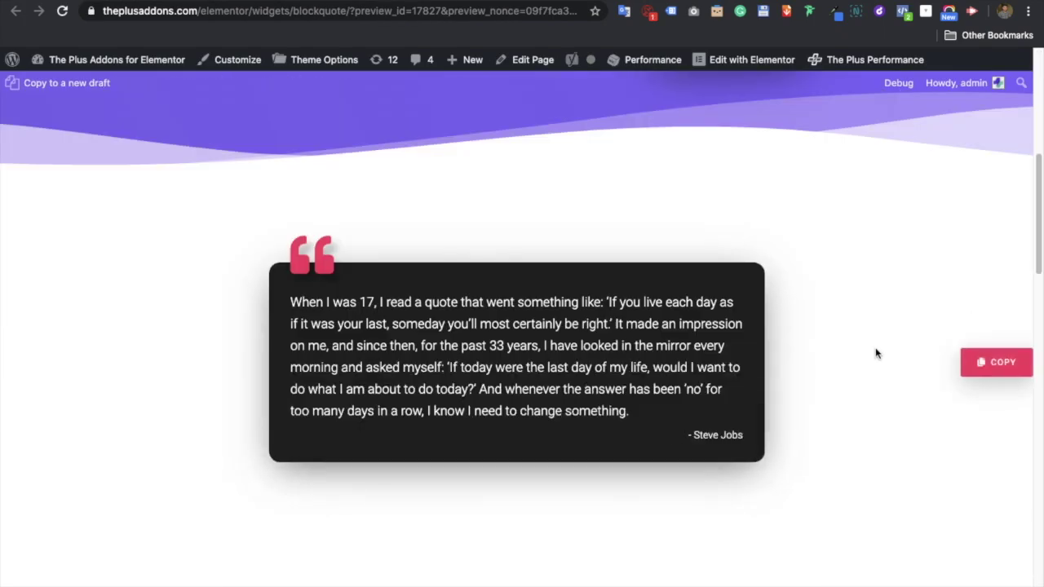
pyautogui.moveTo(1008, 369)
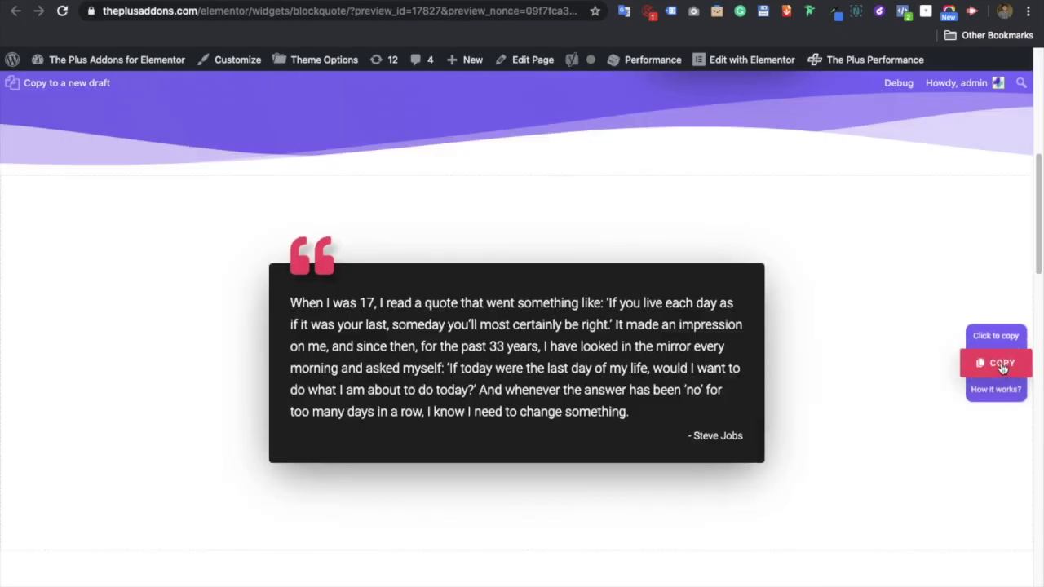
pyautogui.click(1005, 373)
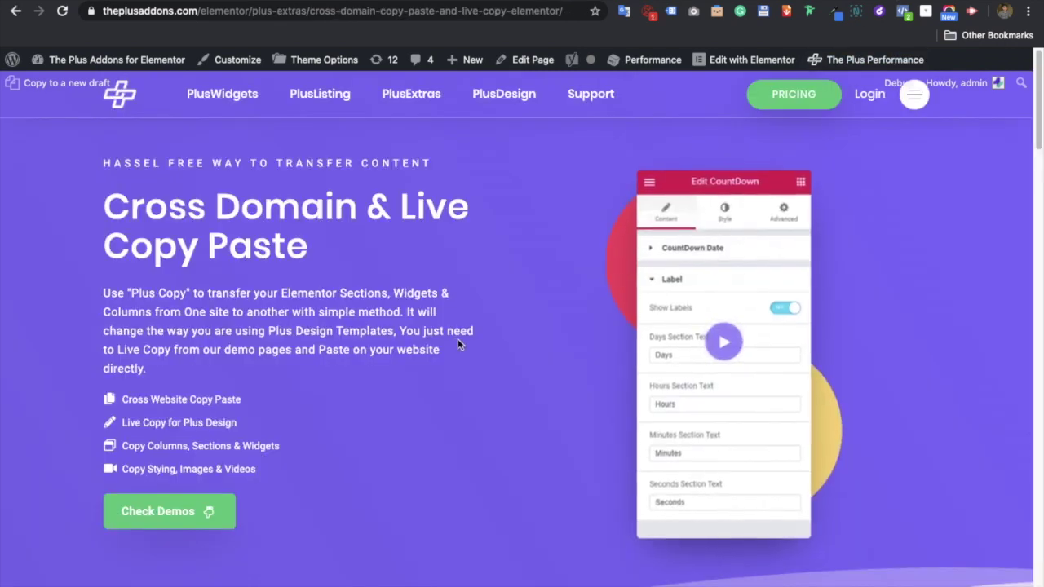
# - Review how the Cross Domain & Live Copy Paste page explains copying sections, widgets and columns between sites
pyautogui.scroll(-10, 462, 343)
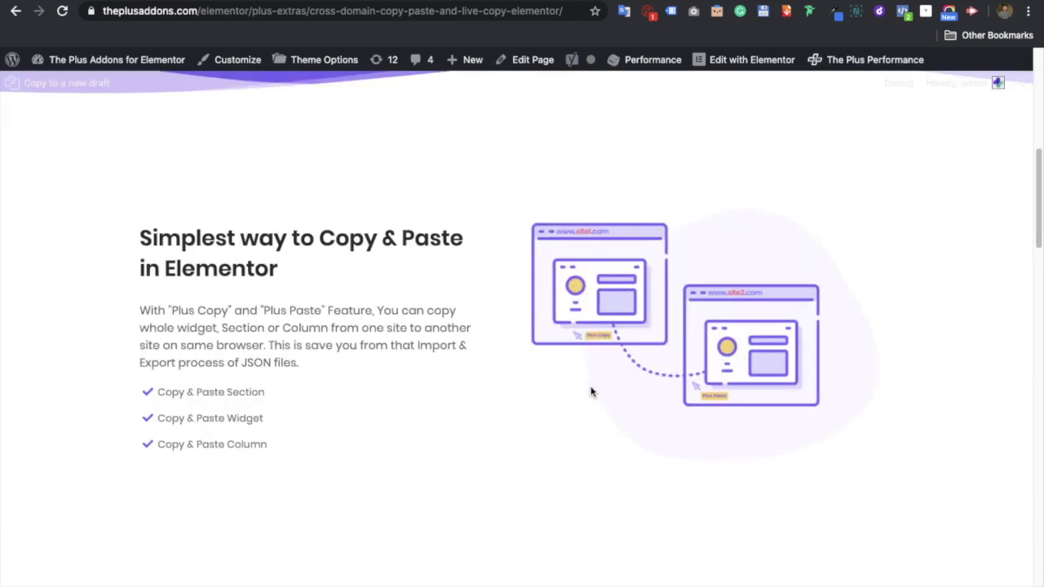
pyautogui.scroll(-1, 489, 400)
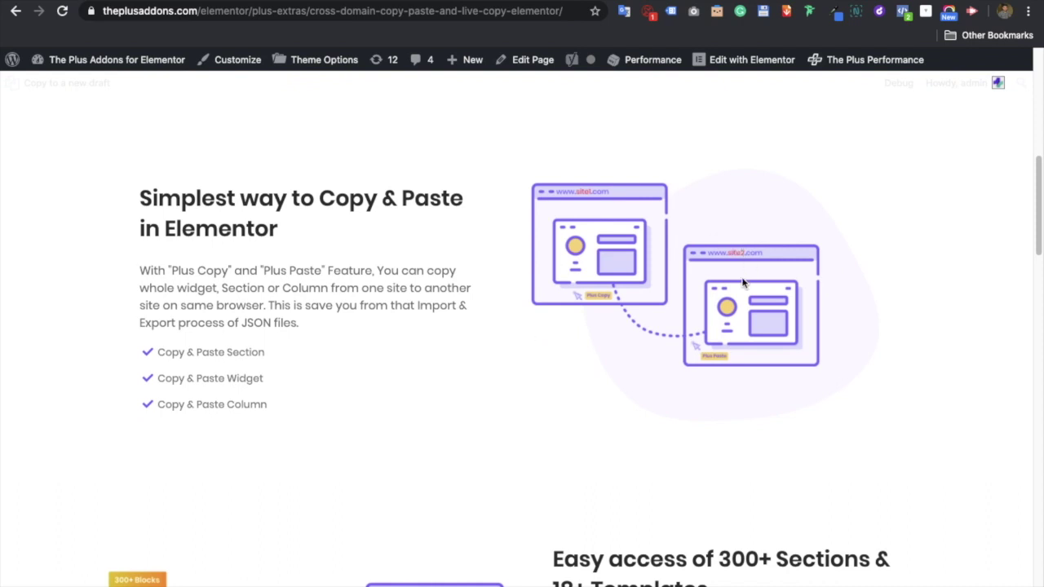
pyautogui.doubleClick(258, 352)
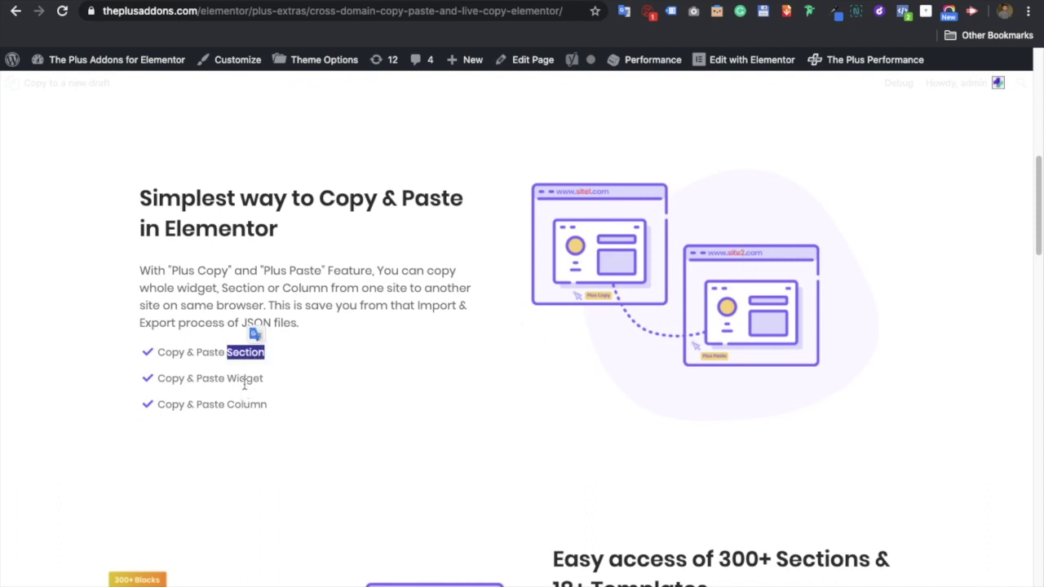
pyautogui.doubleClick(245, 379)
pyautogui.doubleClick(244, 405)
pyautogui.tripleClick(244, 406)
pyautogui.click(520, 390)
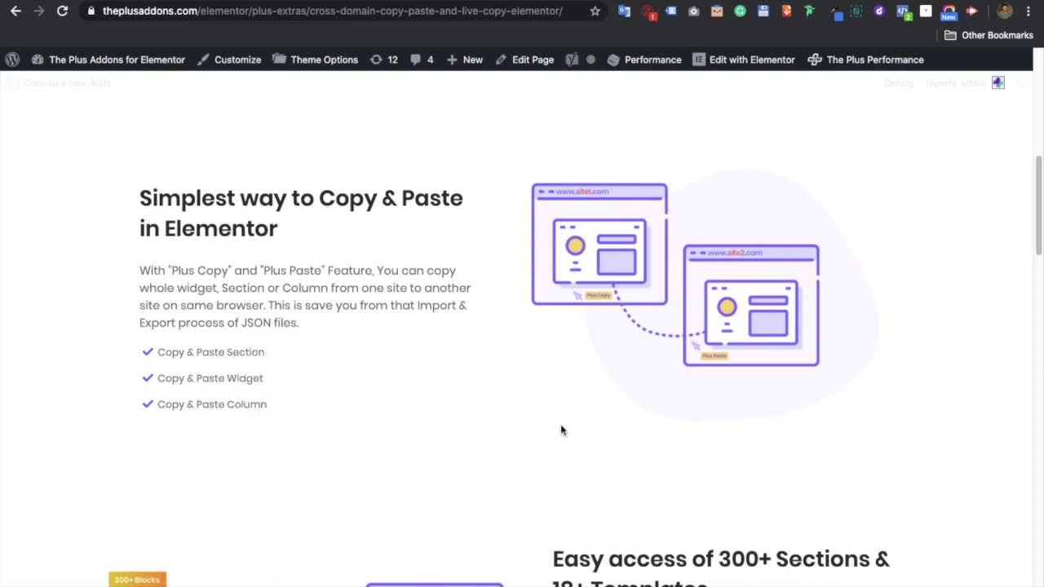
pyautogui.scroll(2, 567, 423)
pyautogui.scroll(-1, 567, 424)
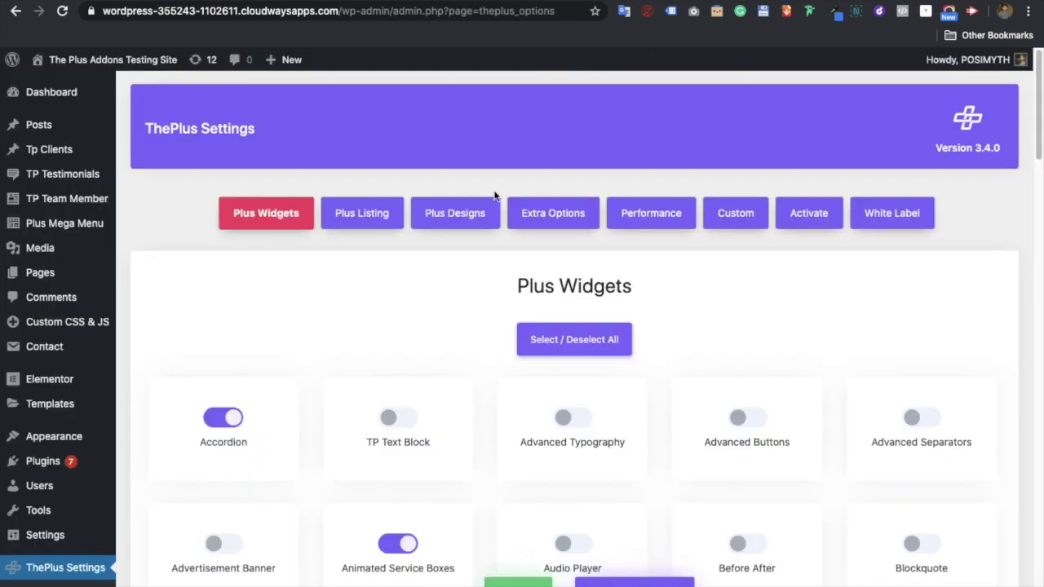
# - Enable Cross Domain Copy Paste in the testing site's ThePlus Settings and save the settings
pyautogui.scroll(-2, 175, 468)
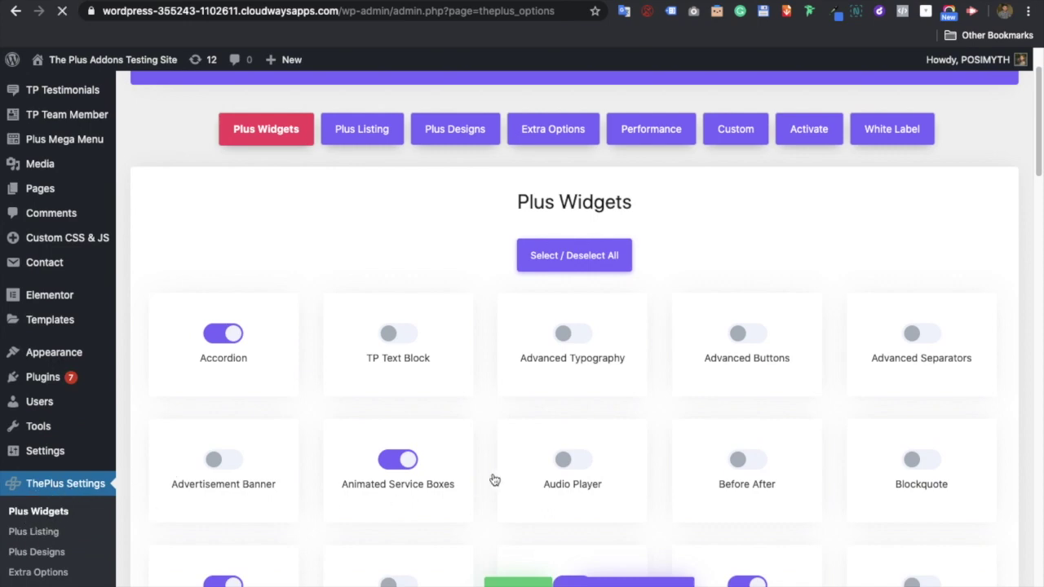
pyautogui.scroll(-20, 506, 459)
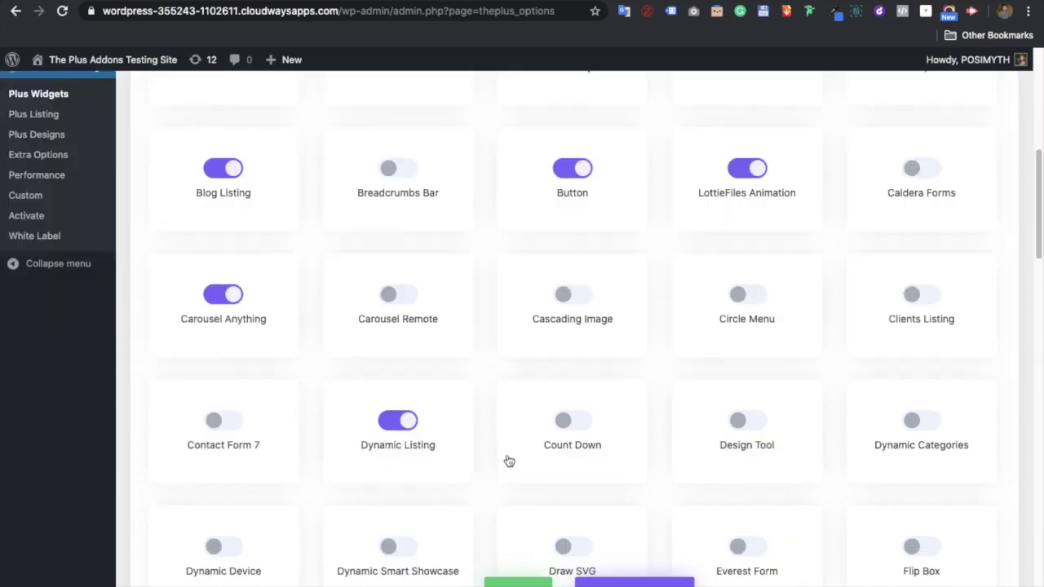
pyautogui.scroll(-2, 512, 471)
pyautogui.click(398, 437)
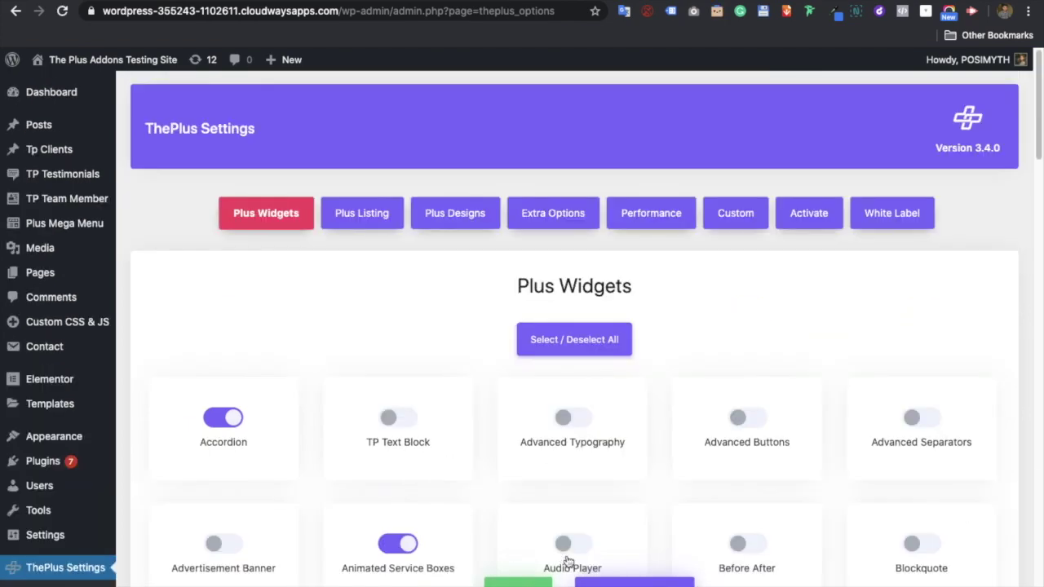
pyautogui.scroll(-5, 560, 547)
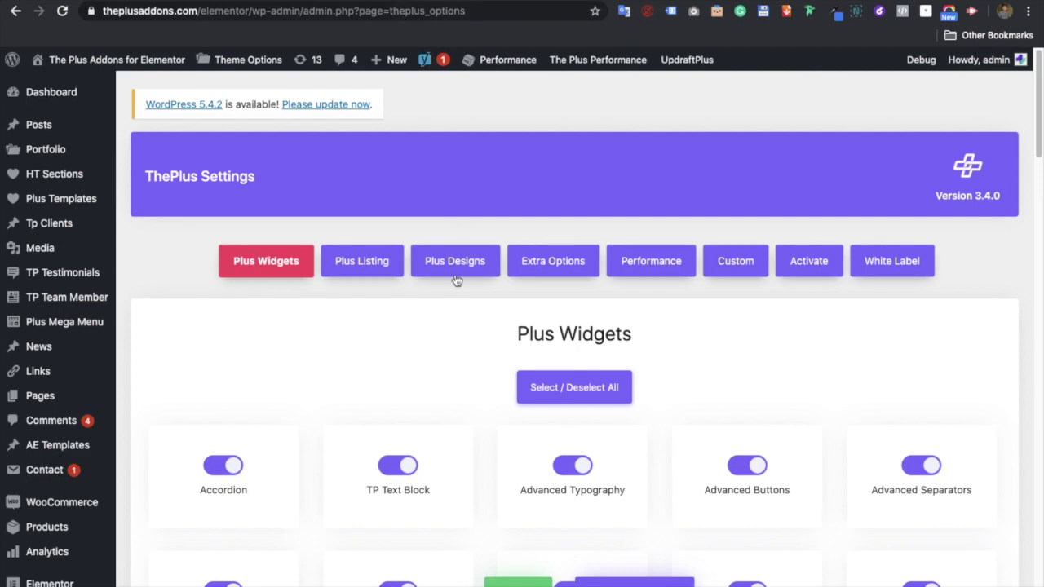
# - Enable Cross Domain Copy Paste in the theplusaddons.com settings, save them and remove the backend cache
pyautogui.scroll(-15, 459, 263)
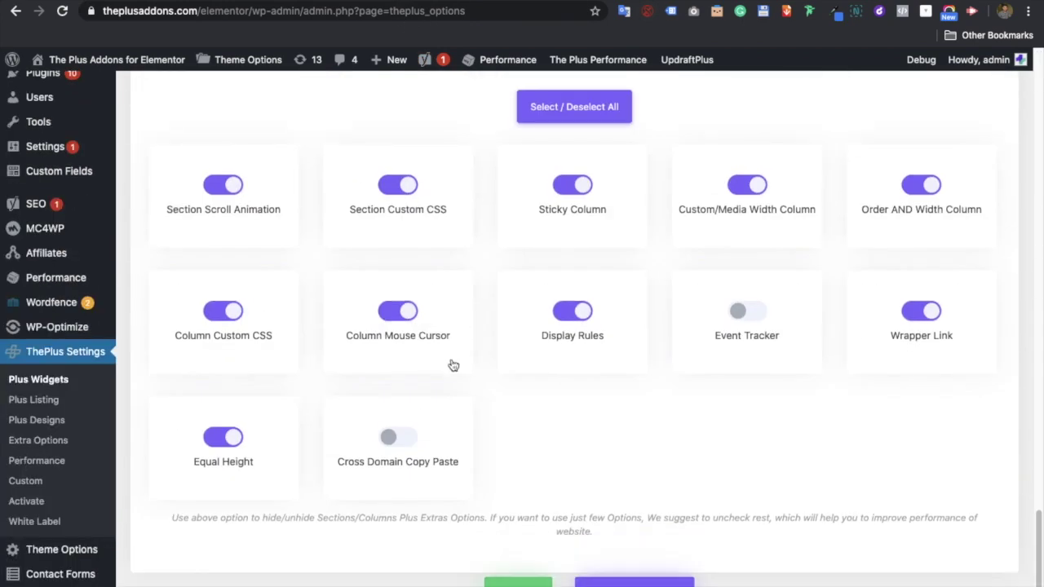
pyautogui.click(395, 438)
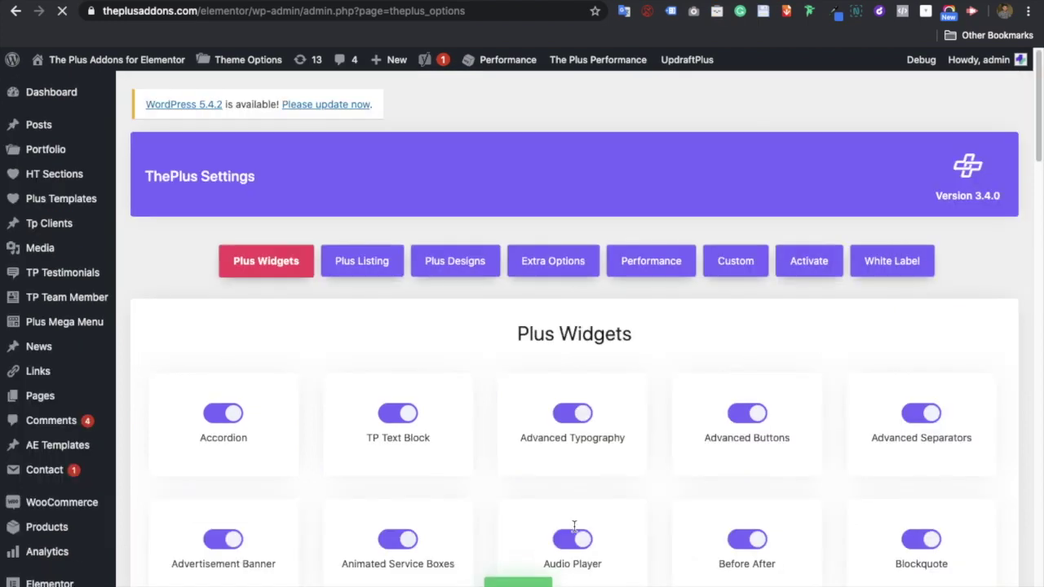
pyautogui.scroll(-3, 571, 466)
pyautogui.click(637, 581)
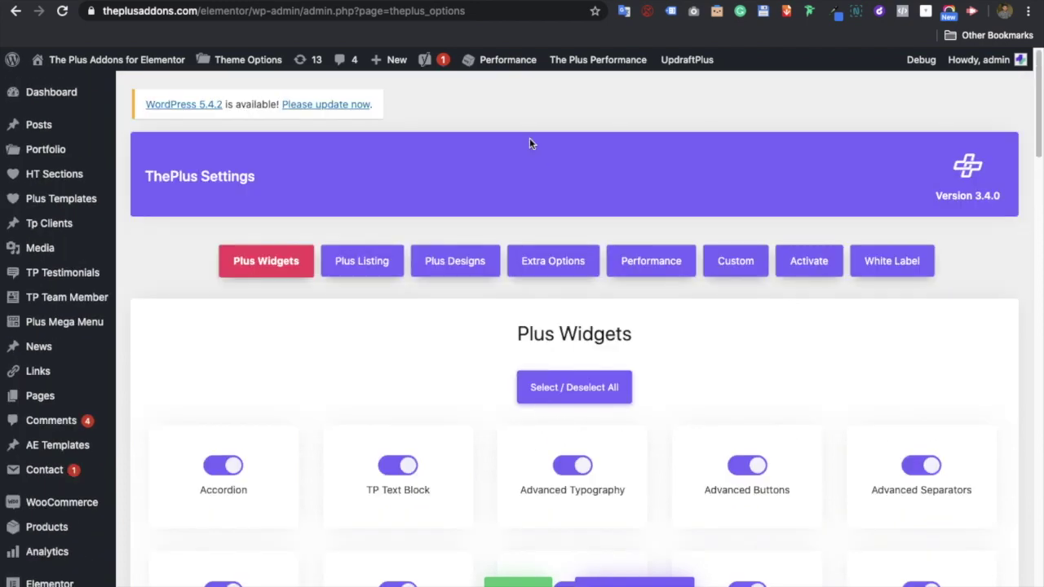
# - Compare the domain addresses of the two sites and reload the testing site's Elementor page
pyautogui.moveTo(101, 10); pyautogui.dragTo(250, 7)
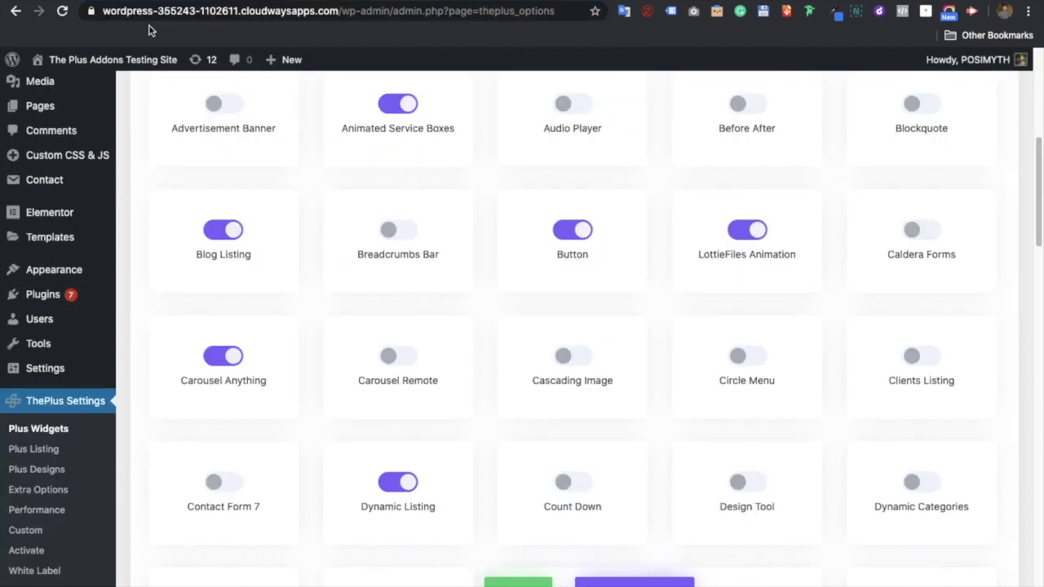
pyautogui.moveTo(259, 11); pyautogui.dragTo(165, 11)
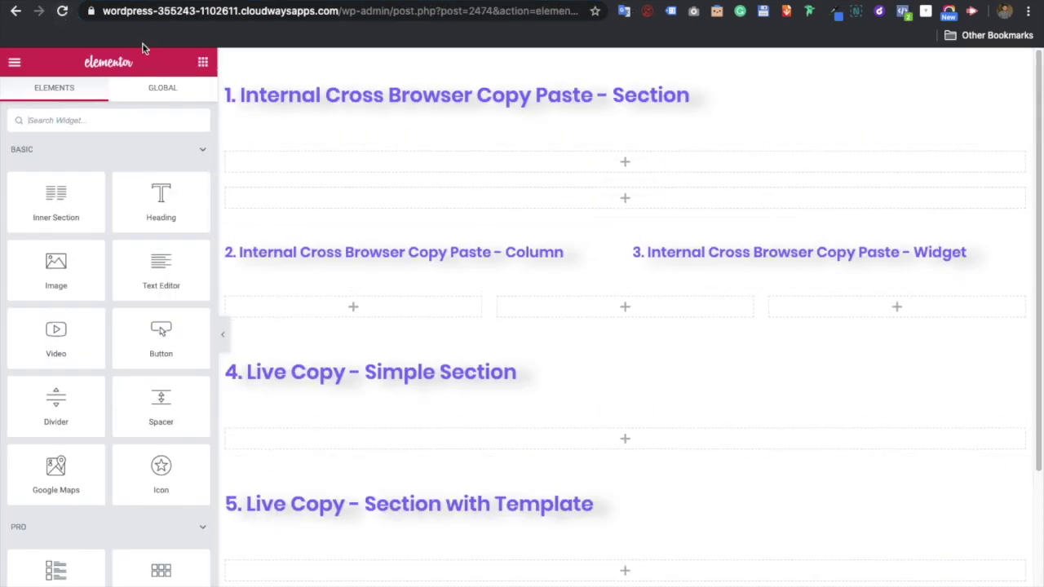
pyautogui.click(63, 14)
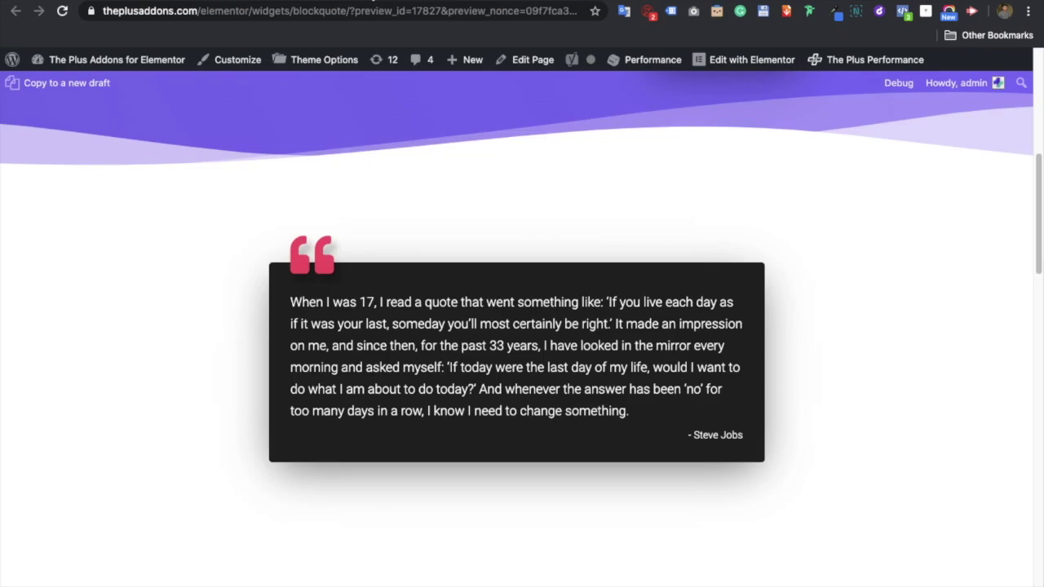
# - Open the BlockQuote demo page of theplusaddons.com for editing in Elementor
pyautogui.scroll(2, 454, 326)
pyautogui.scroll(-2, 478, 334)
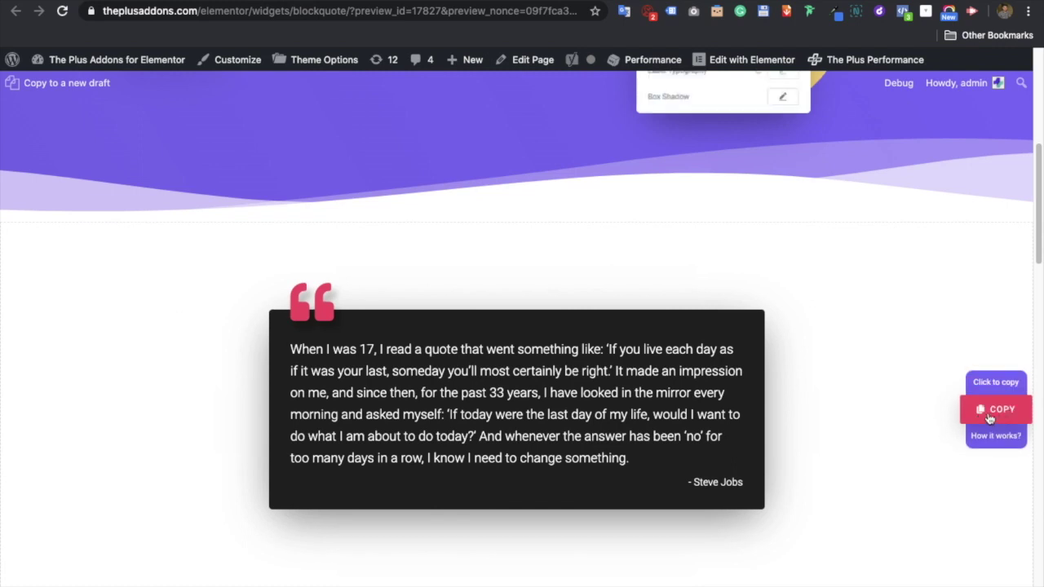
pyautogui.click(704, 62)
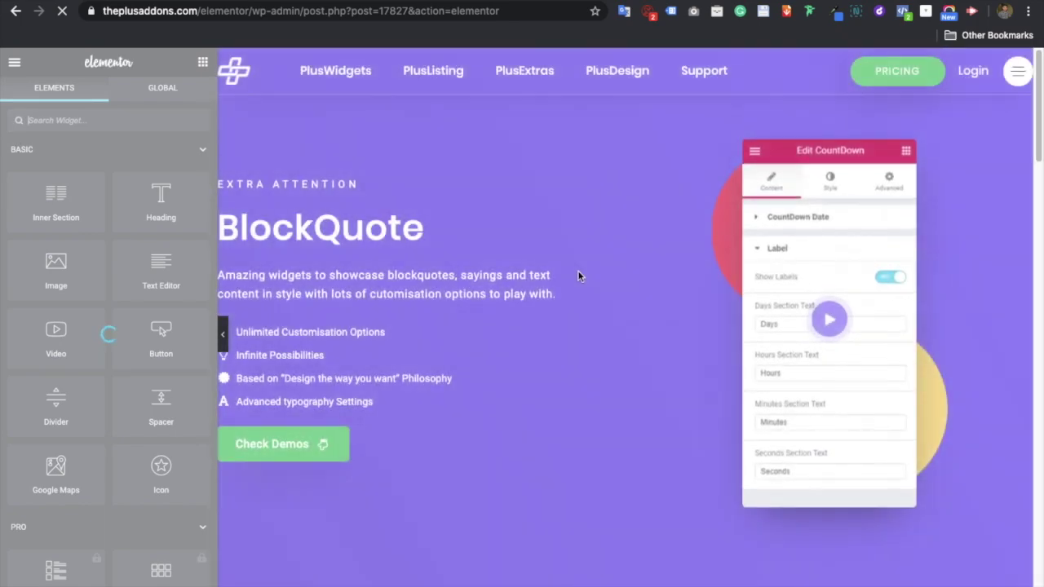
# - Copy the black Steve Jobs Blockquote widget with Plus Copy
pyautogui.scroll(-5, 577, 270)
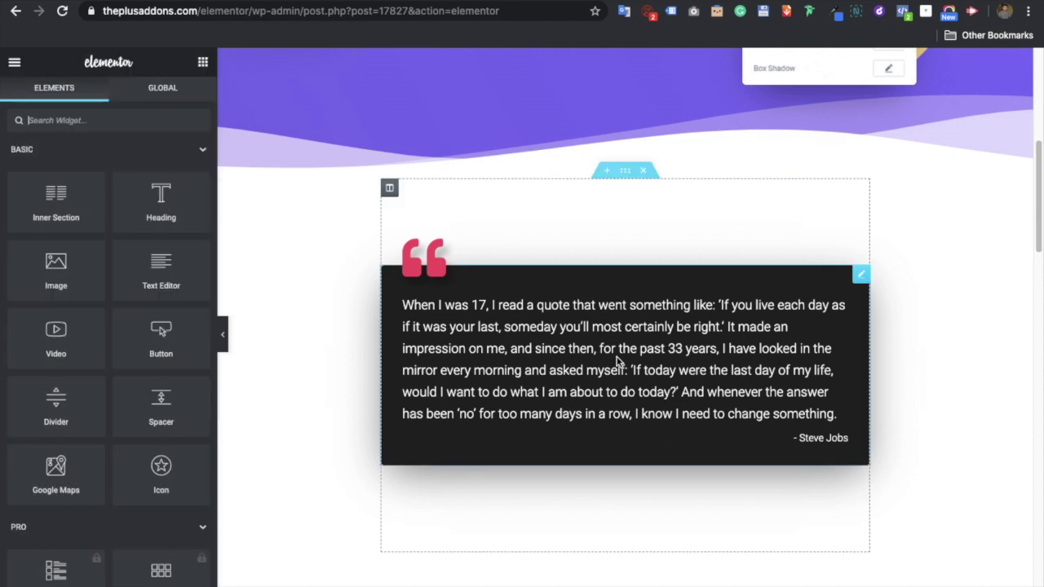
pyautogui.click(614, 315)
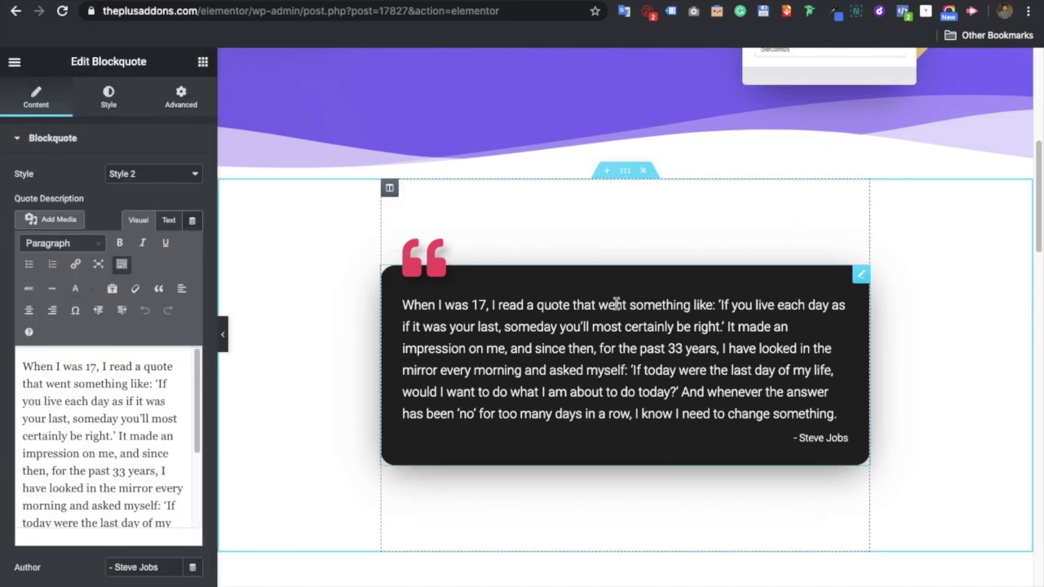
pyautogui.rightClick(618, 295)
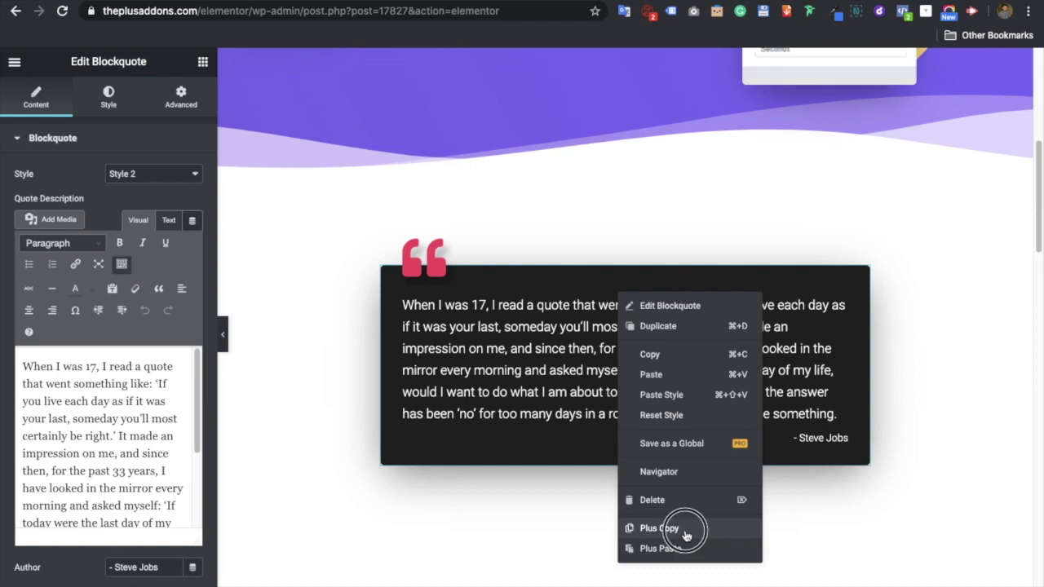
pyautogui.click(686, 530)
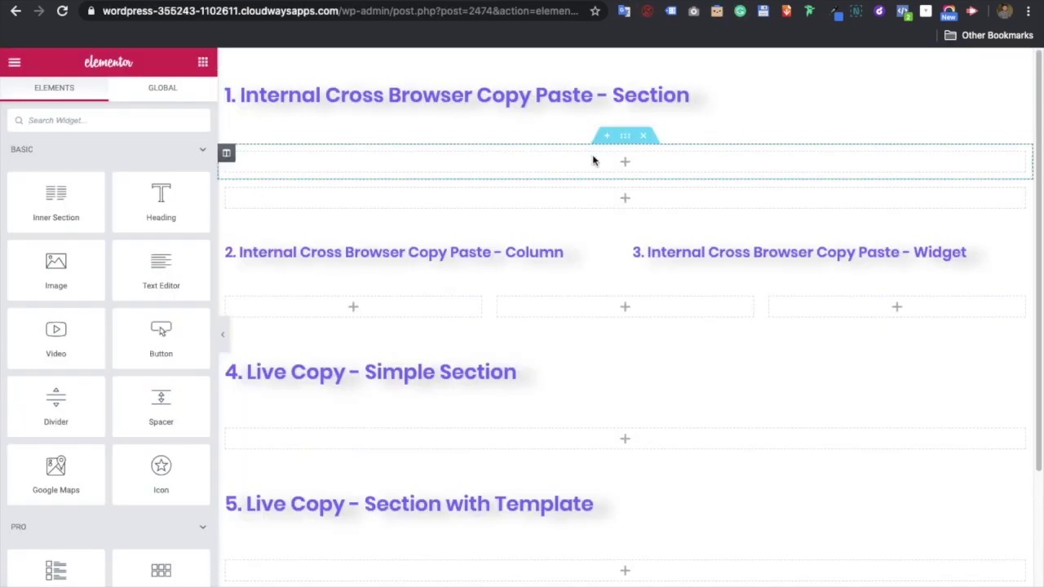
# - Try Plus Paste on the first empty column under "1. Internal Cross Browser Copy Paste - Section" in the testing site
pyautogui.rightClick(593, 161)
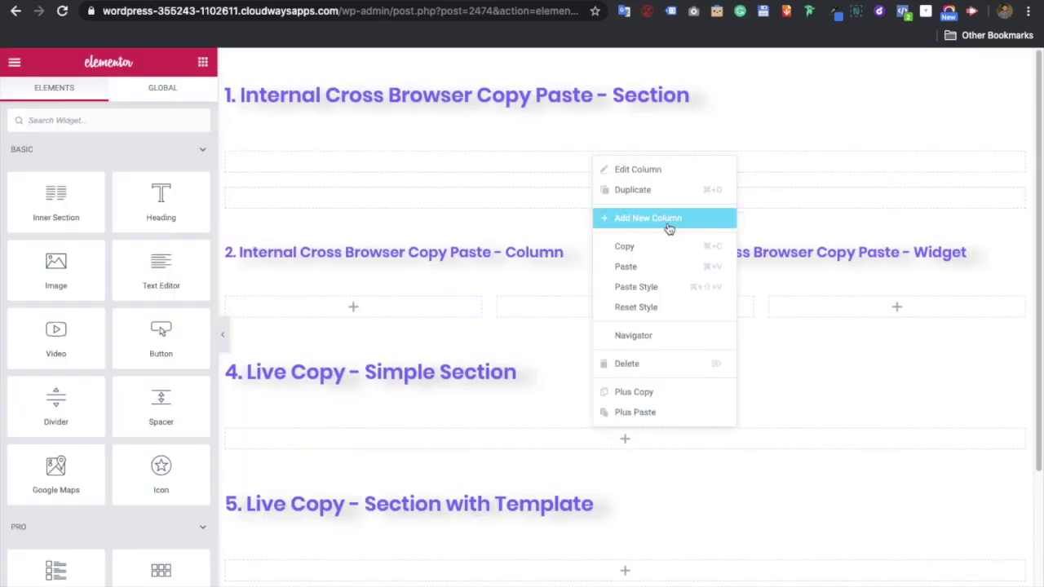
pyautogui.click(657, 419)
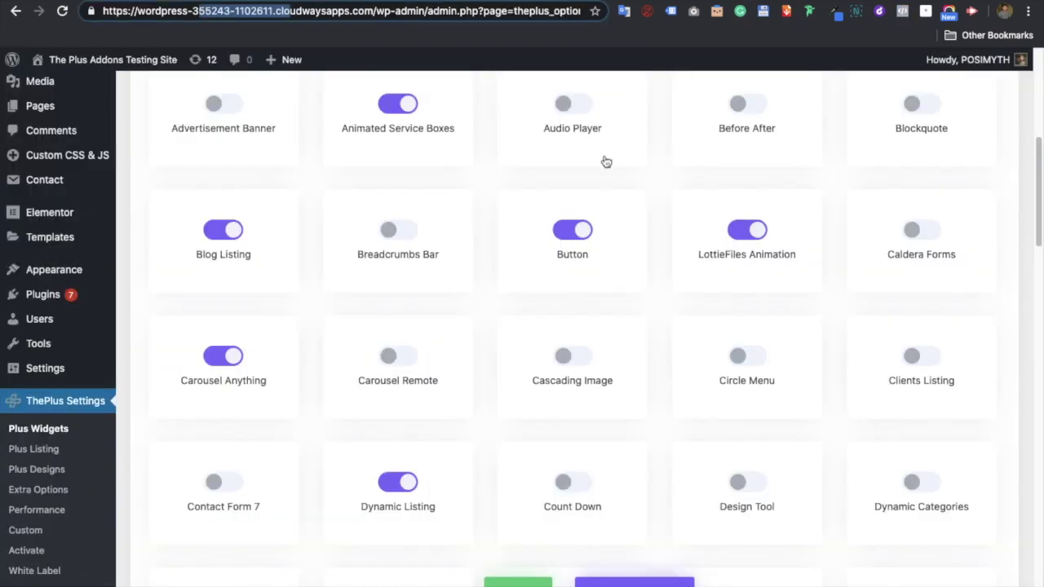
# - Enable the Blockquote widget in the testing site's ThePlus Settings, save, and remove the backend cache
pyautogui.scroll(5, 571, 351)
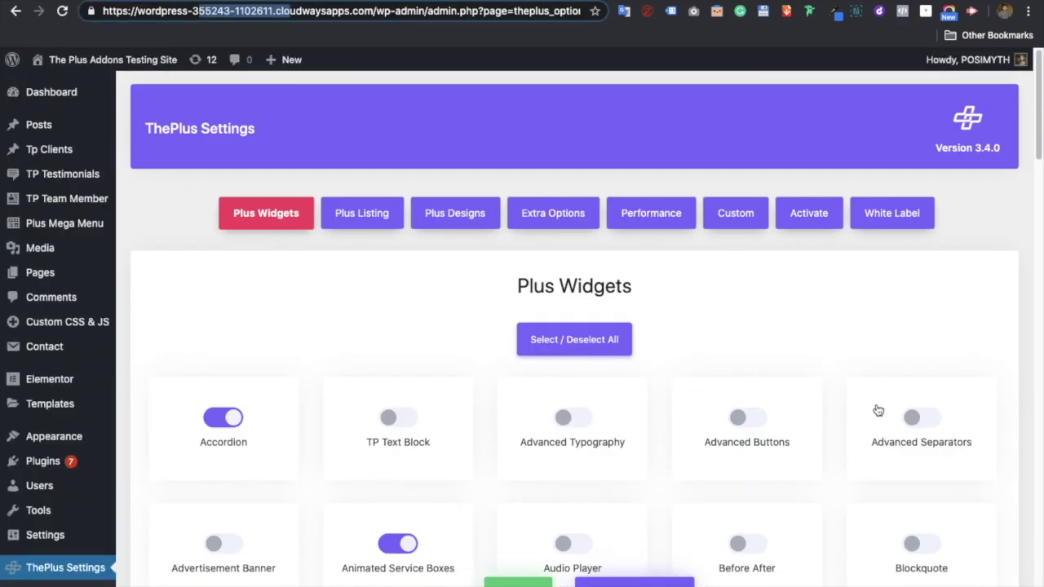
pyautogui.scroll(-1, 879, 411)
pyautogui.click(927, 472)
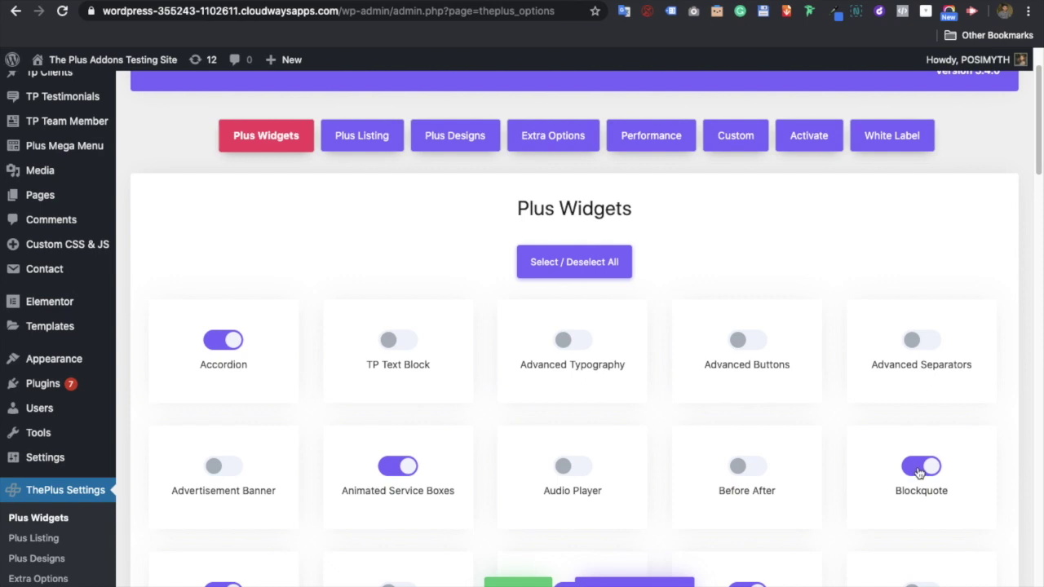
pyautogui.click(523, 582)
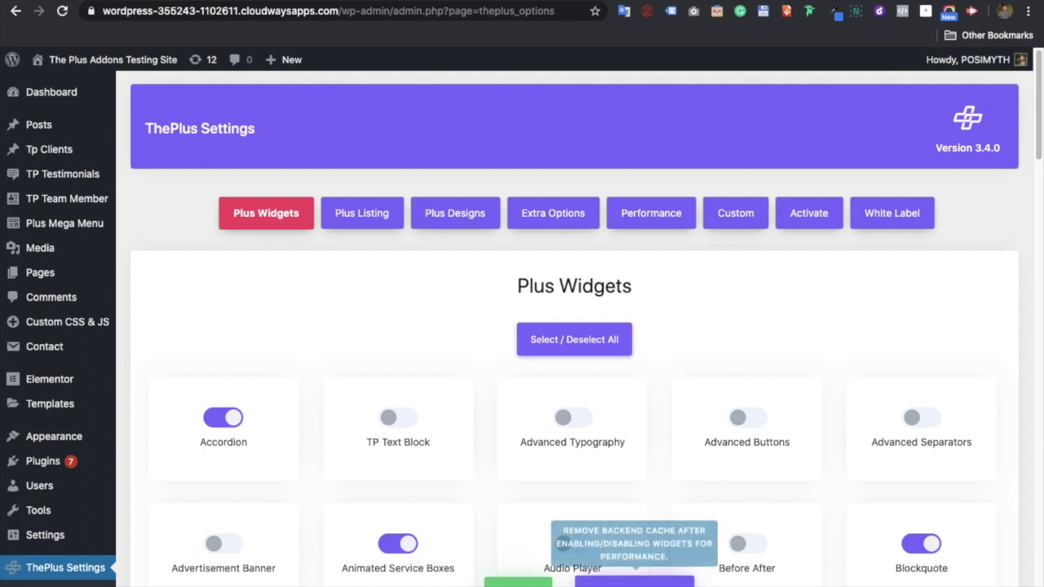
pyautogui.click(677, 582)
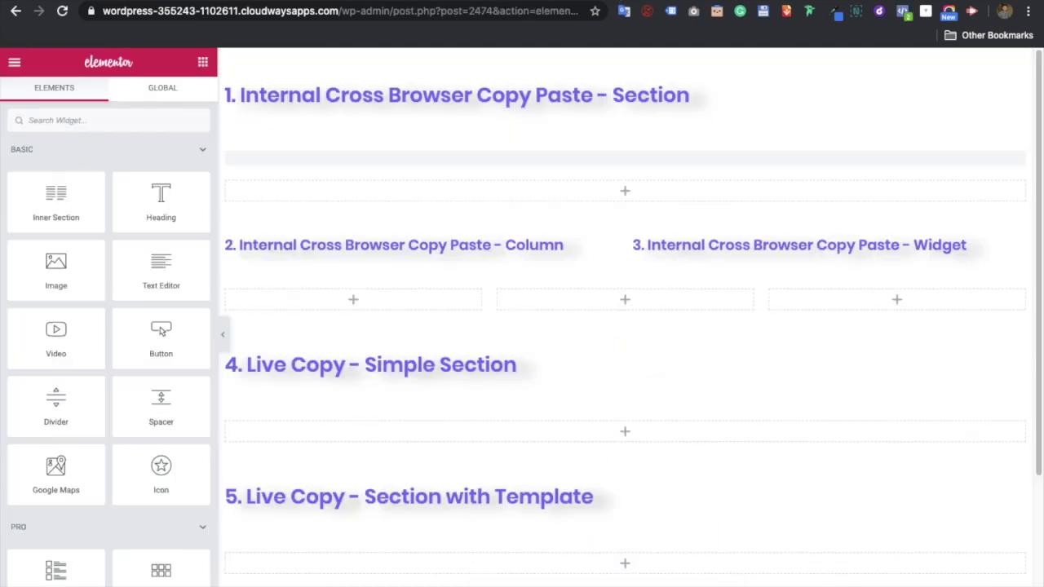
# - Reload the testing site's editor and Plus Paste the Blockquote widget into the first empty column under "1. Internal Cross Browser Copy Paste - Section"
pyautogui.click(62, 11)
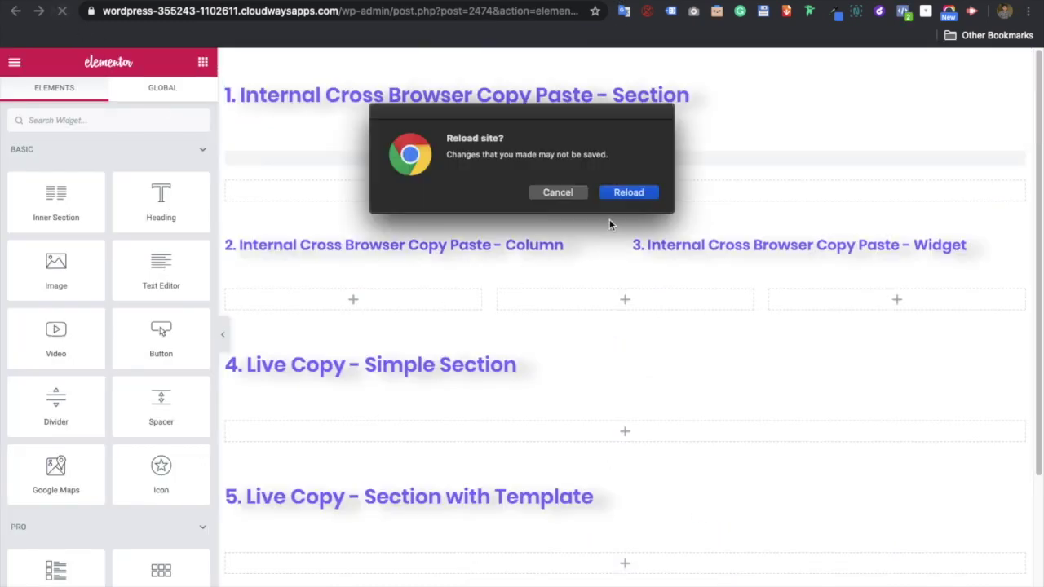
pyautogui.click(635, 192)
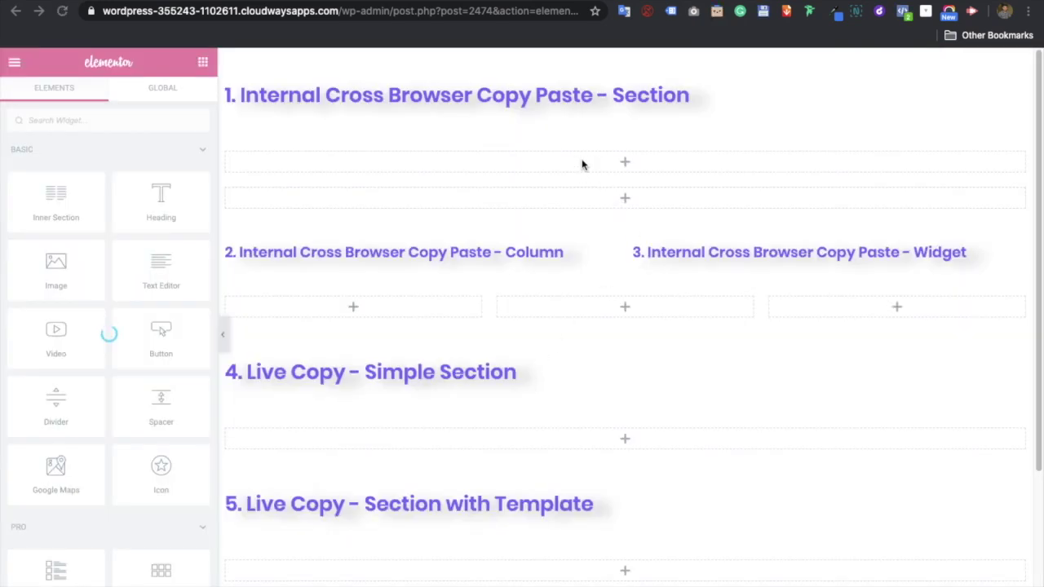
pyautogui.rightClick(582, 164)
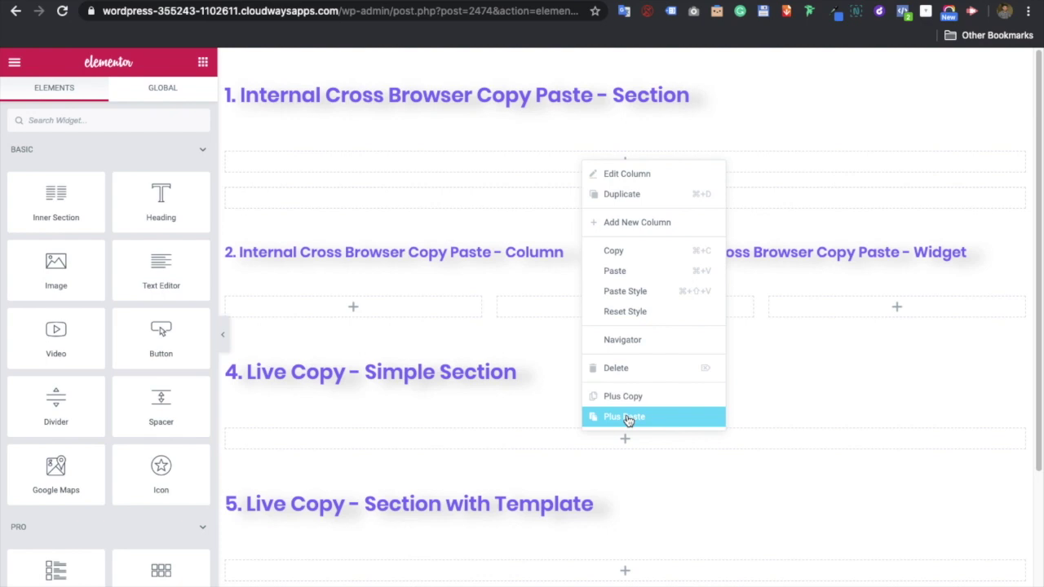
pyautogui.click(628, 418)
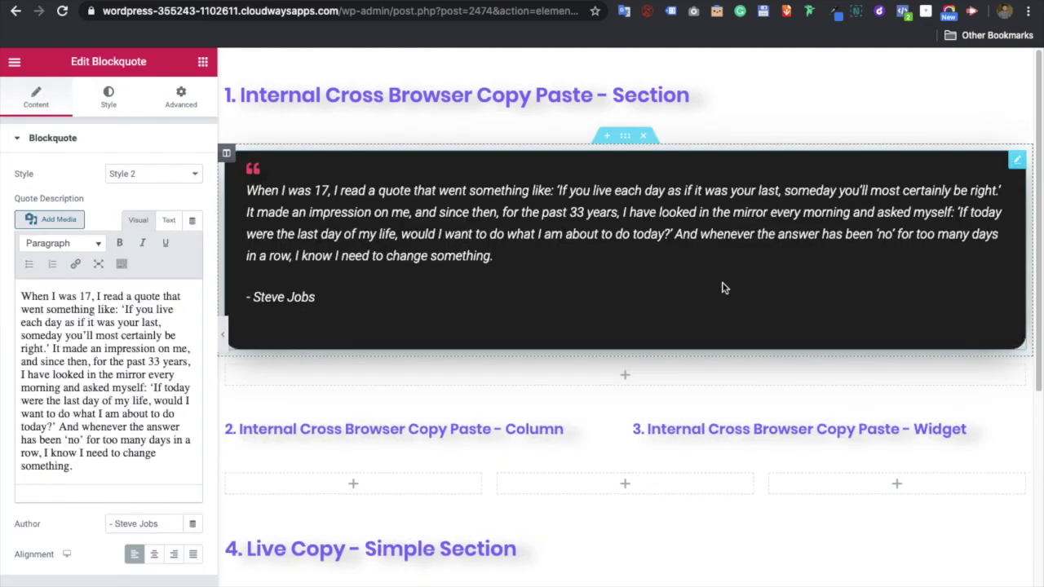
# - On the theplusaddons.com BlockQuote page, Plus Copy the whole section containing the black Steve Jobs quote
pyautogui.click(368, 2)
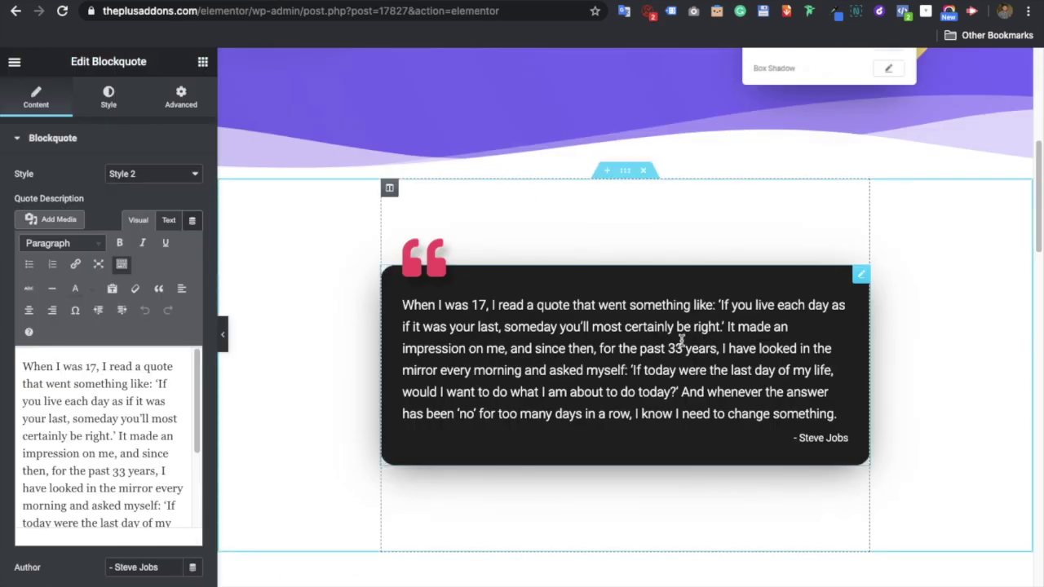
pyautogui.rightClick(621, 178)
pyautogui.click(652, 411)
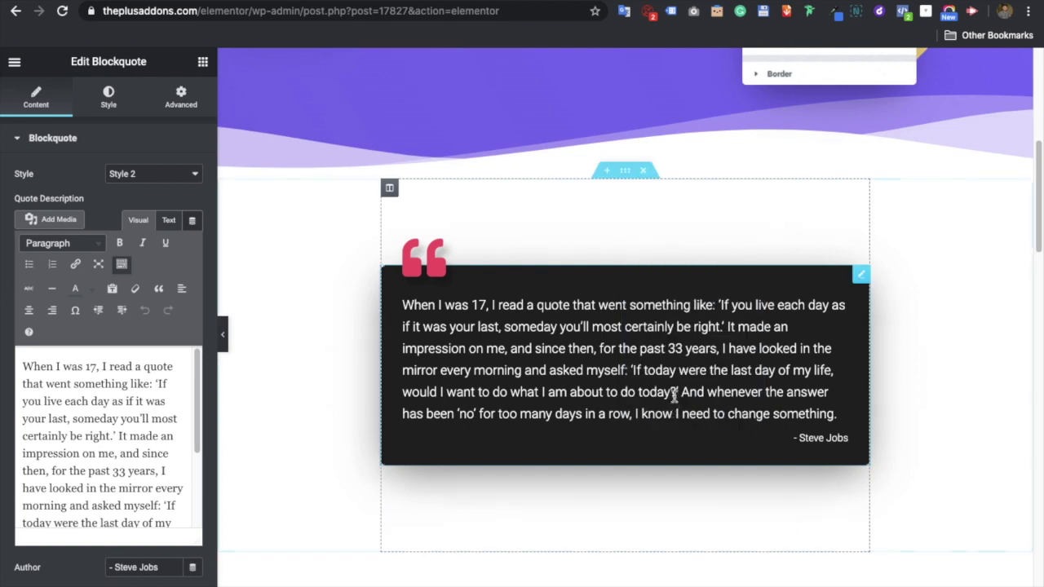
# - Plus Paste the copied section from the black blockquote's section on the testing site and check the pasted spacers around the quote
pyautogui.click(612, 3)
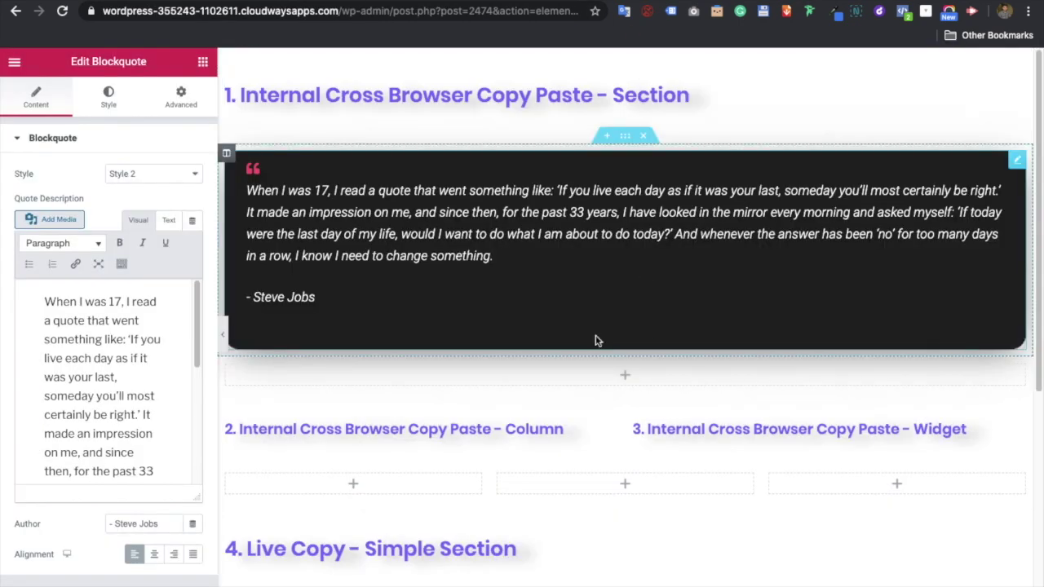
pyautogui.scroll(-1, 571, 367)
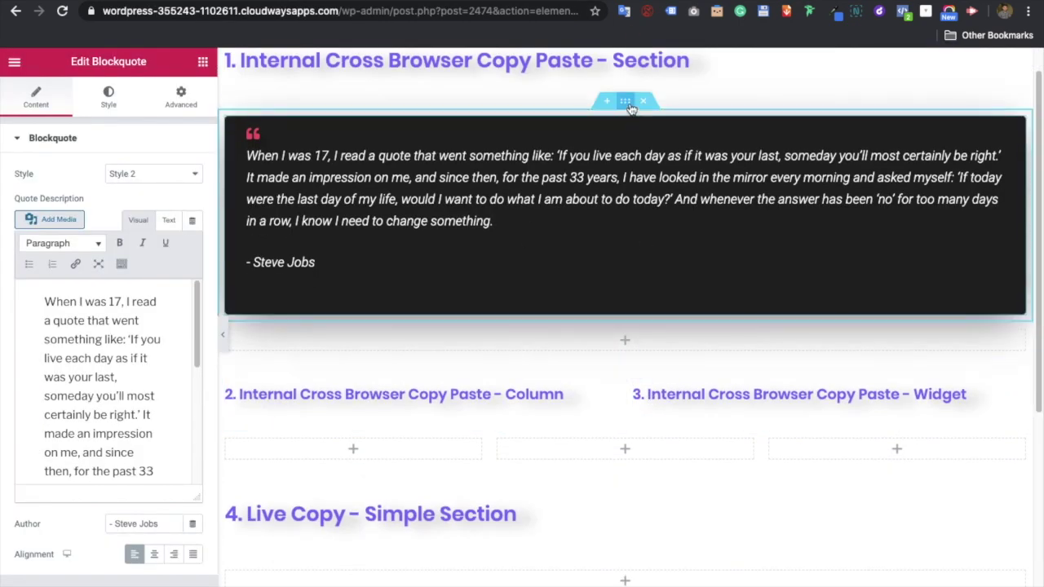
pyautogui.rightClick(630, 108)
pyautogui.click(667, 363)
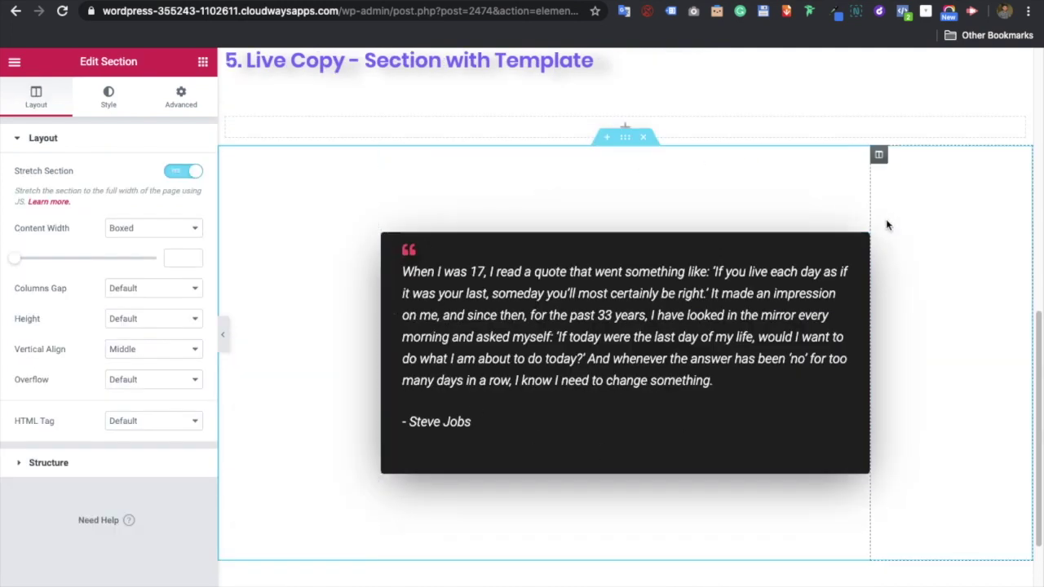
pyautogui.click(583, 195)
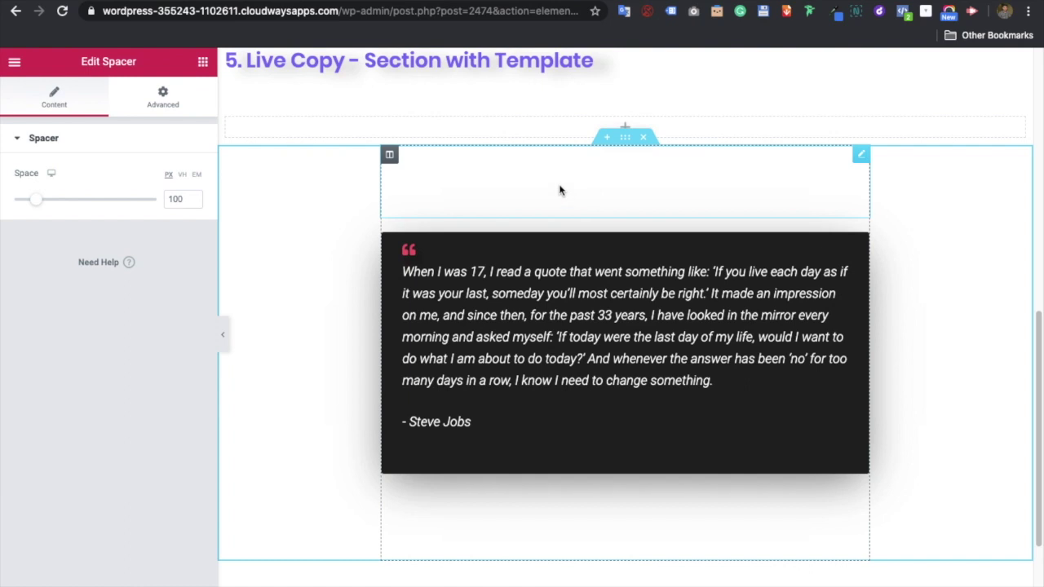
pyautogui.moveTo(497, 198); pyautogui.dragTo(531, 517)
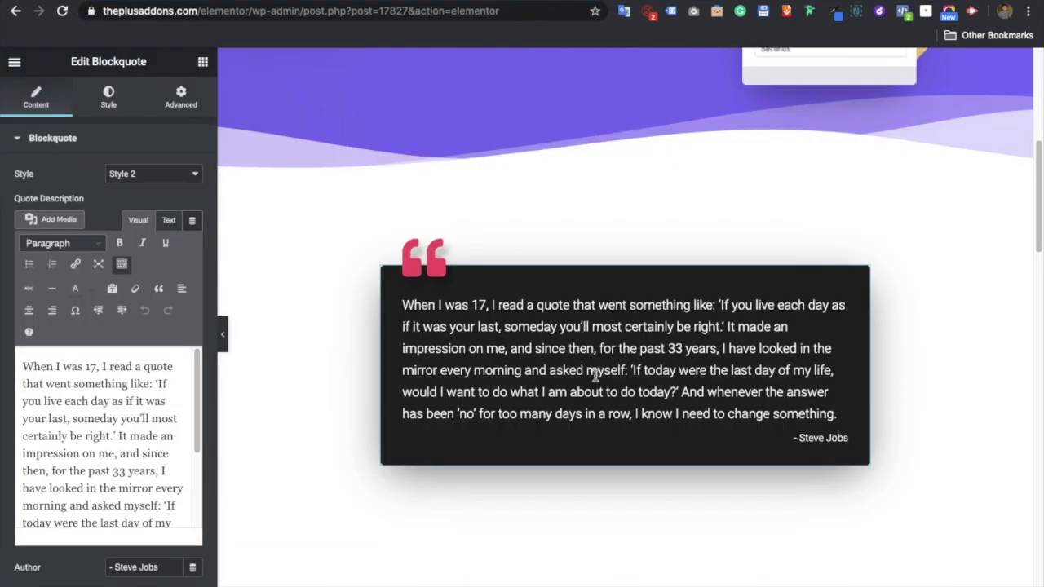
# - On the BlockQuote demo page, Plus Copy the column holding the outlined white Mahatma Gandhi quote
pyautogui.scroll(-7, 604, 368)
pyautogui.scroll(2, 633, 357)
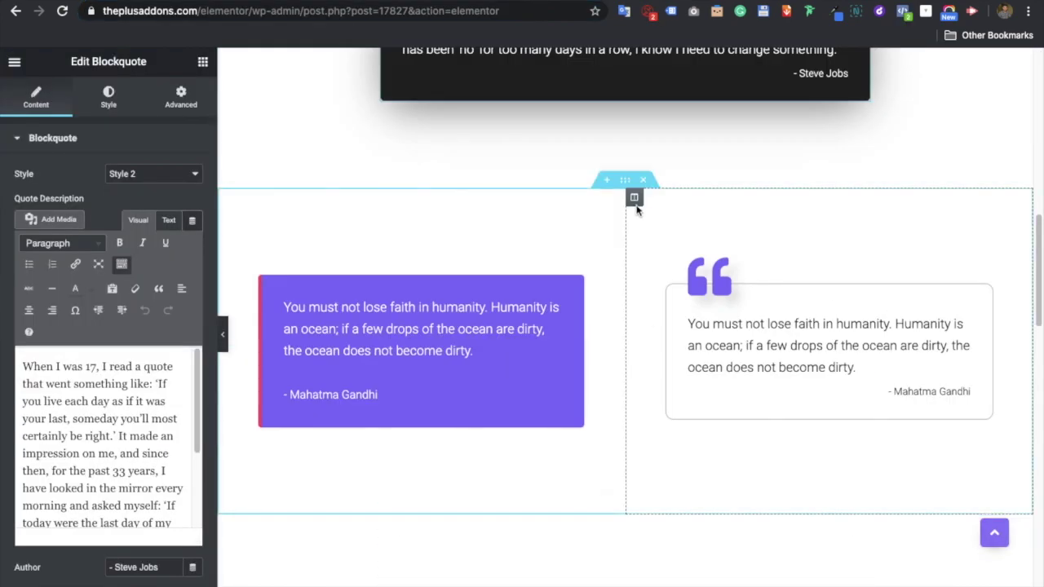
pyautogui.rightClick(634, 198)
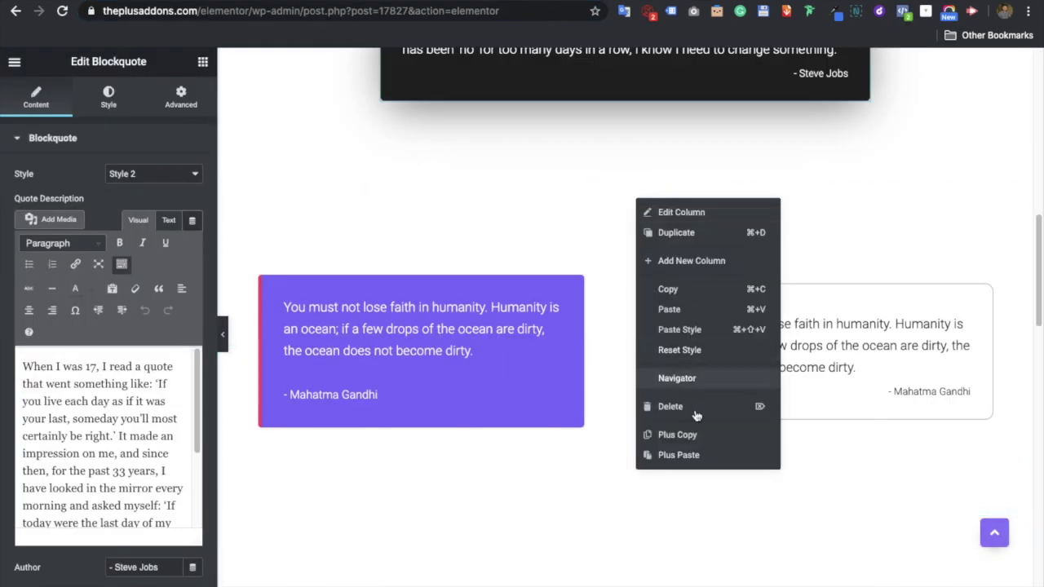
pyautogui.click(678, 435)
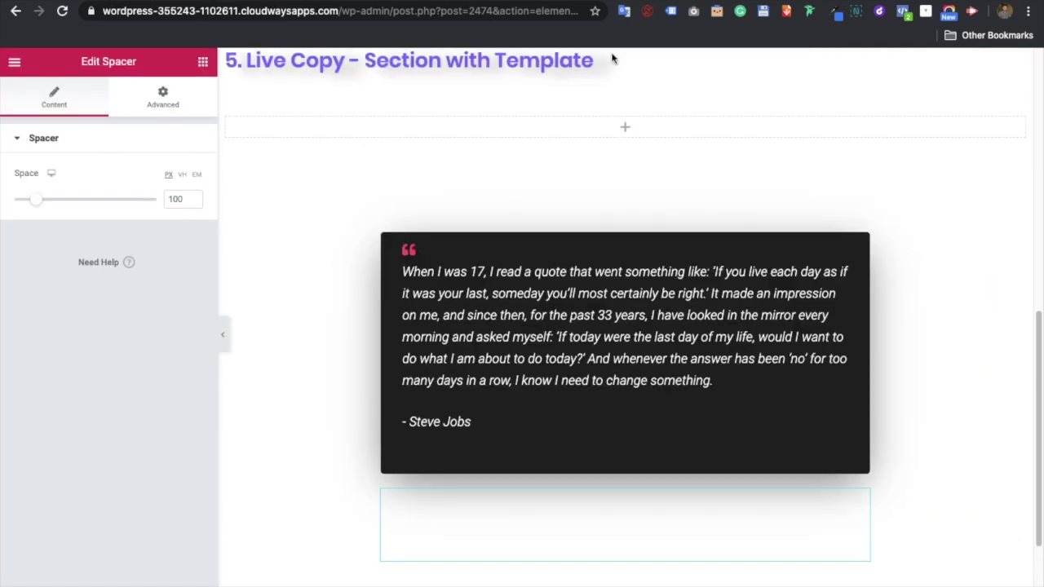
# - Plus Paste the copied column on the first empty column under "2. Internal Cross Browser Copy Paste - Column" in the testing site
pyautogui.scroll(5, 531, 289)
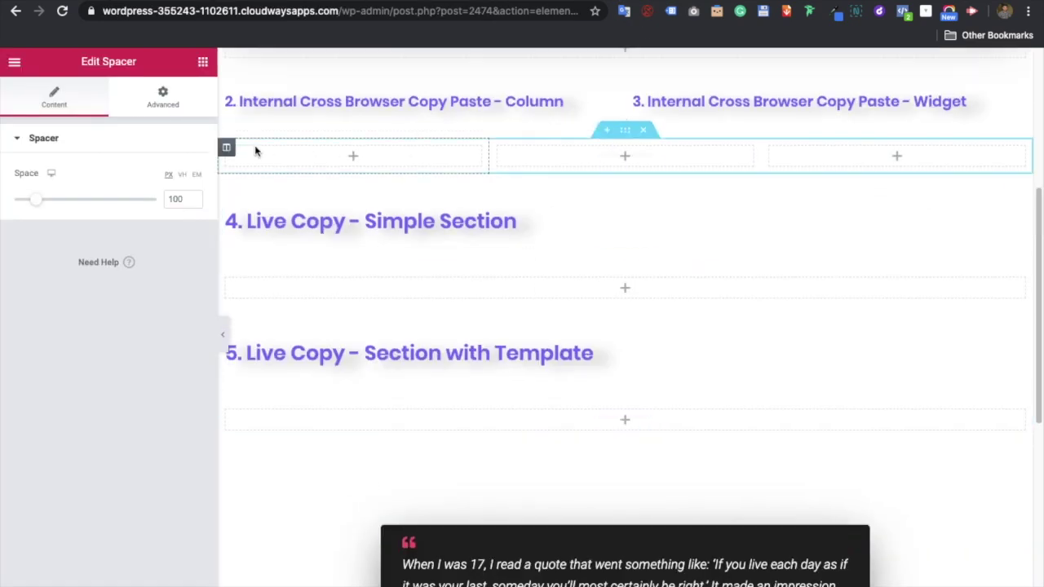
pyautogui.rightClick(228, 149)
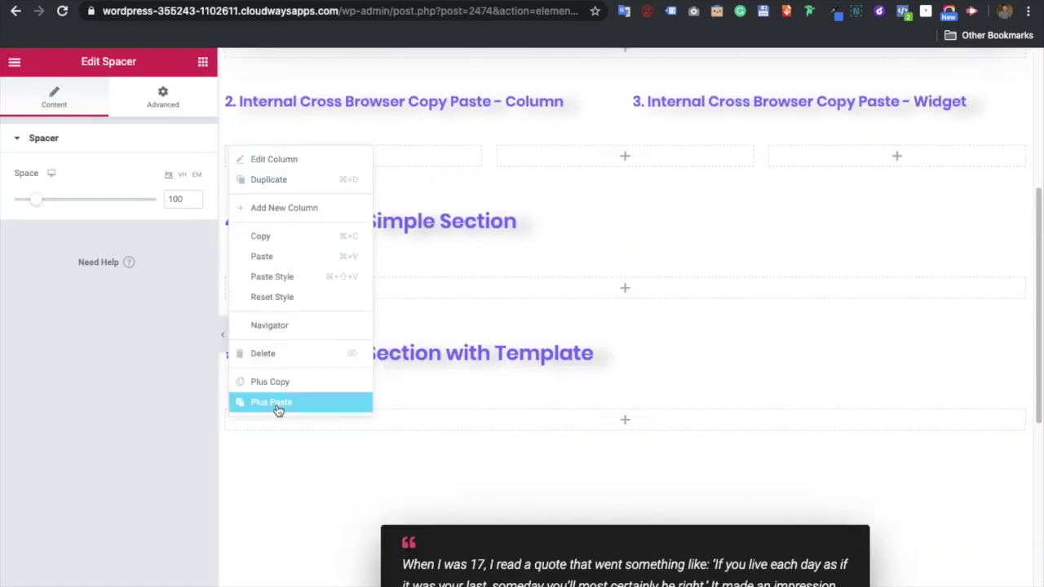
pyautogui.click(277, 405)
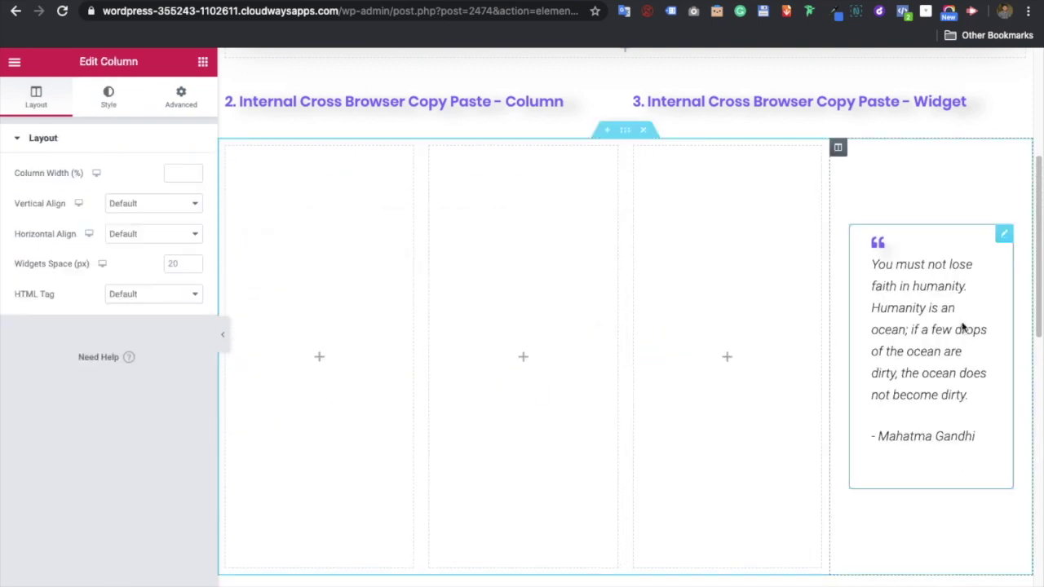
pyautogui.scroll(3, 889, 350)
pyautogui.scroll(-2, 725, 226)
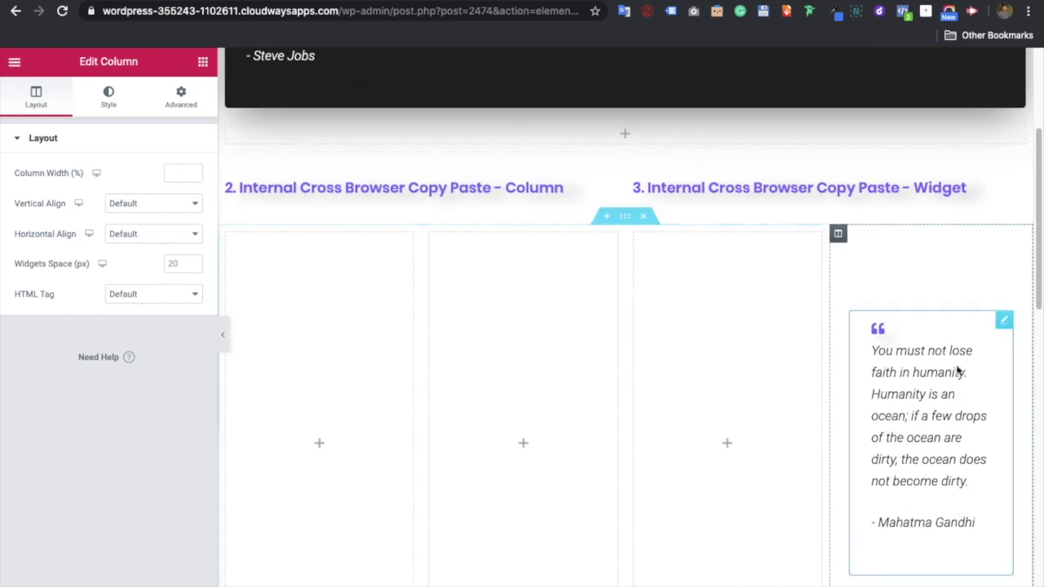
pyautogui.scroll(-7, 844, 264)
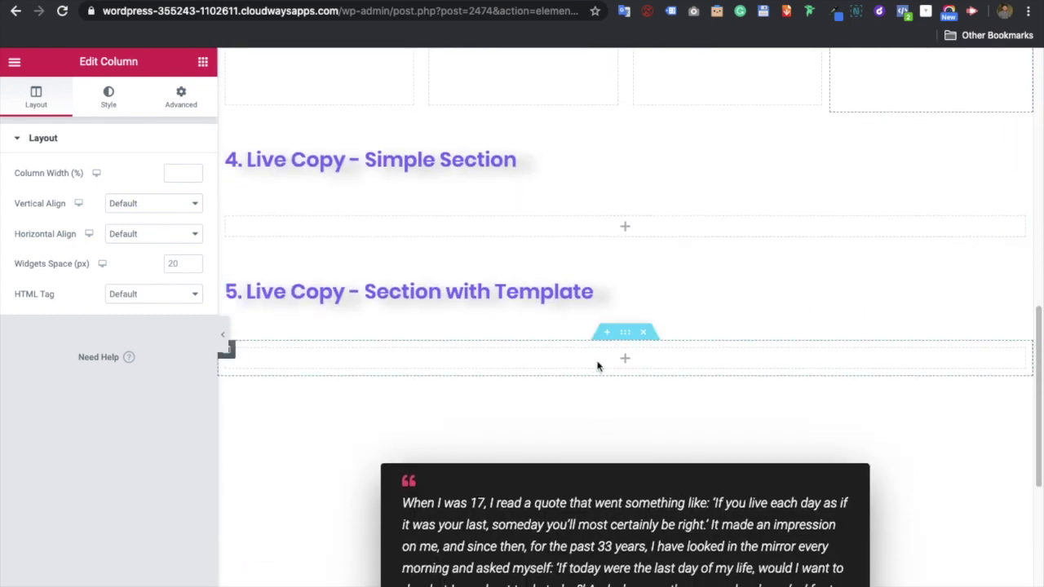
pyautogui.scroll(-1, 601, 392)
pyautogui.click(625, 350)
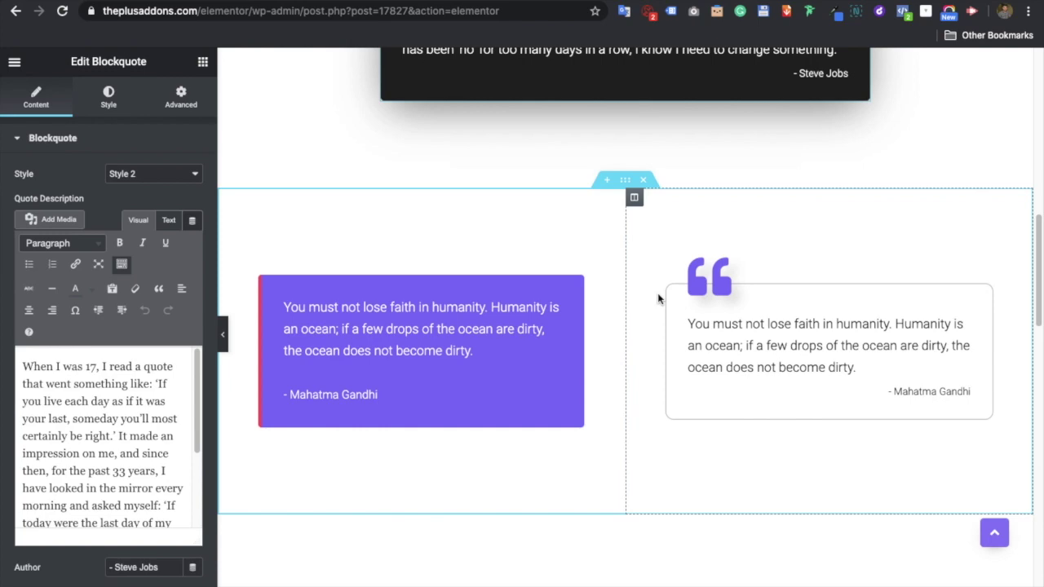
# - Look through the Cross Domain & Live Copy Paste page on theplusaddons.com, including its Frequently Asked Questions
pyautogui.scroll(5, 660, 298)
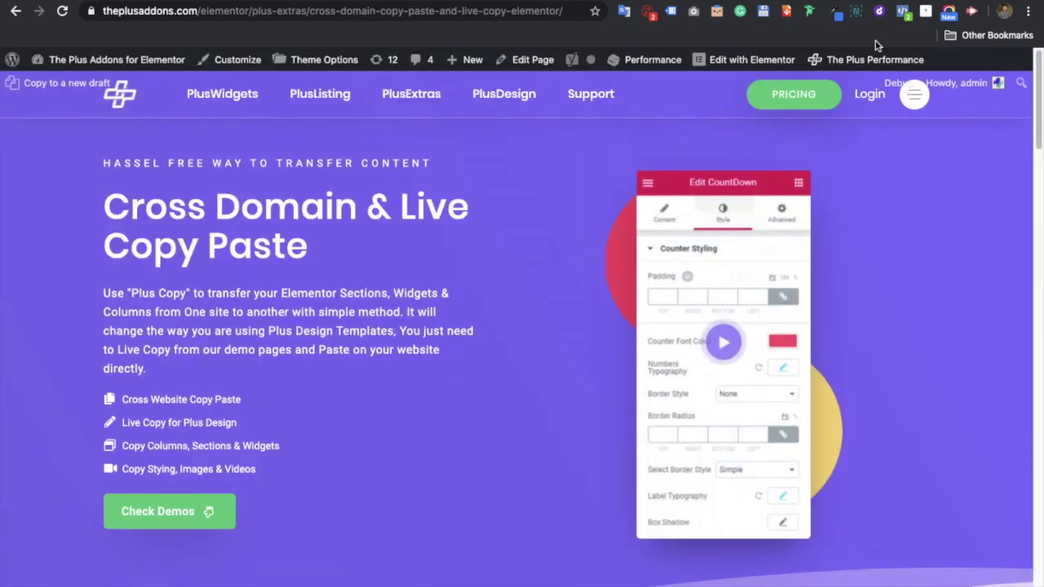
pyautogui.scroll(-20, 615, 336)
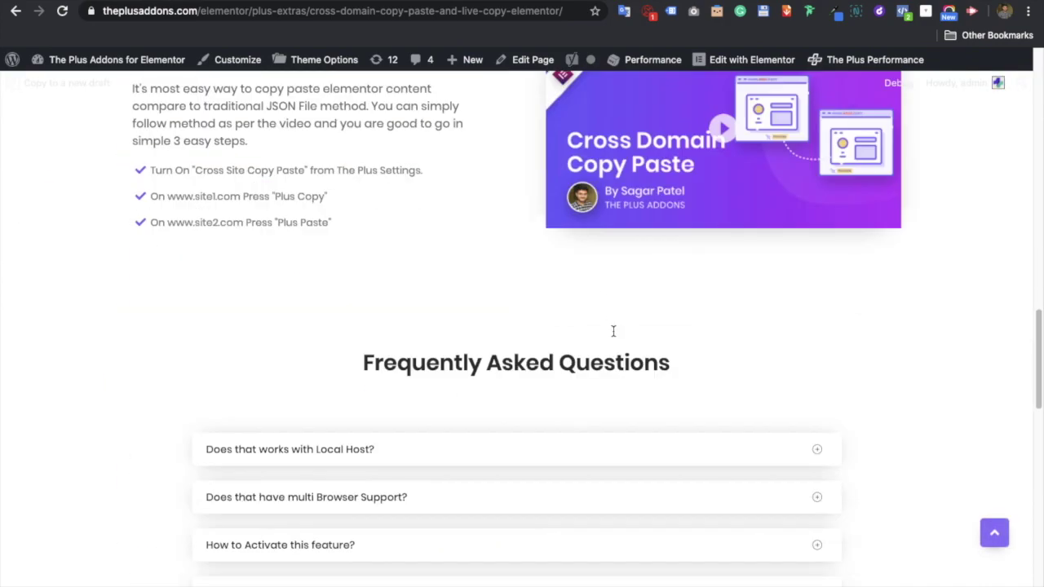
pyautogui.scroll(5, 612, 331)
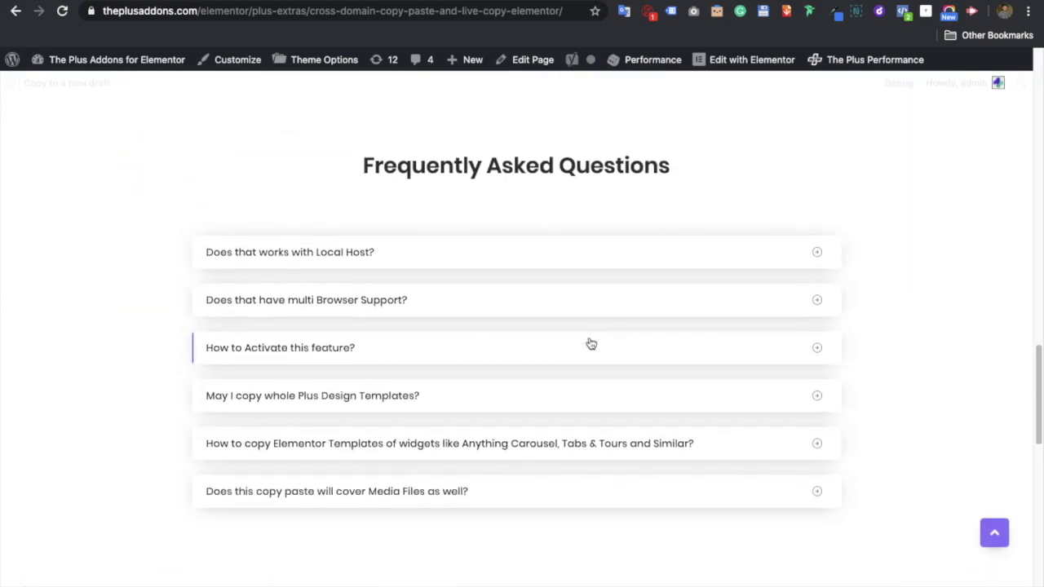
pyautogui.scroll(10, 592, 343)
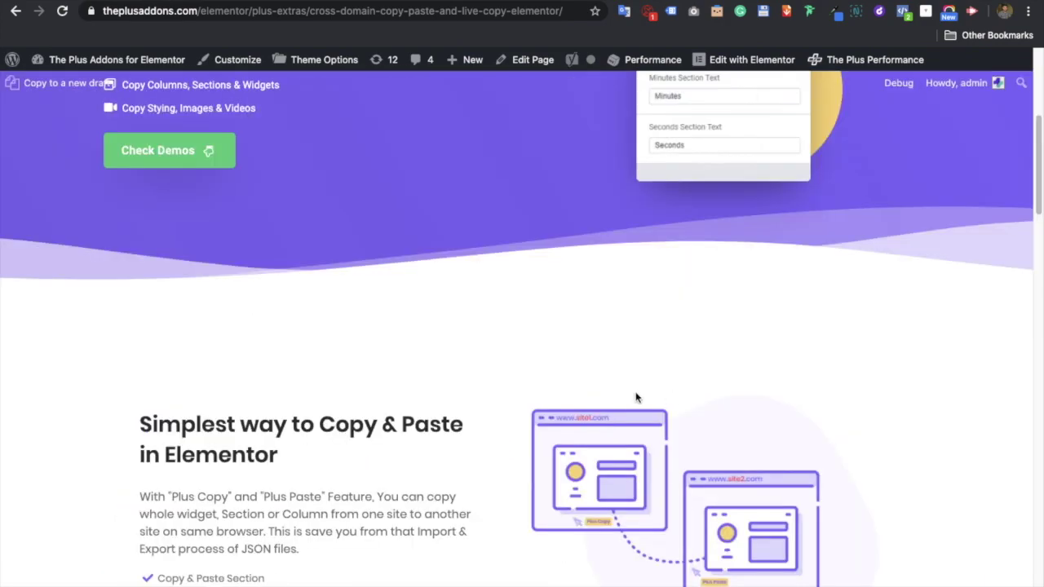
pyautogui.scroll(3, 604, 280)
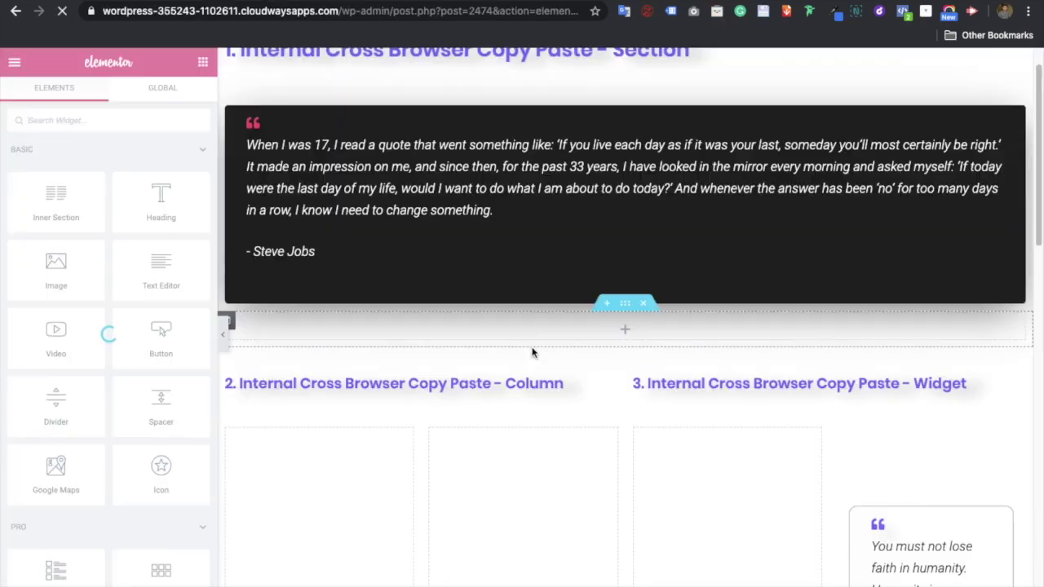
# - Review the testing page's pasted blockquotes and the "4. Live Copy - Simple Section" area
pyautogui.scroll(-6, 534, 352)
pyautogui.scroll(-3, 522, 392)
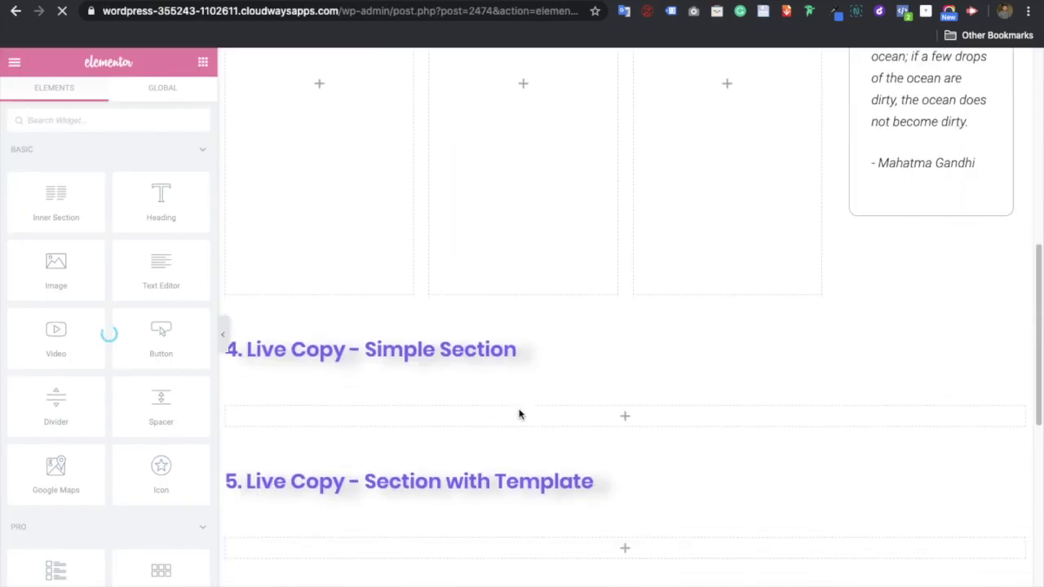
pyautogui.scroll(4, 489, 380)
pyautogui.scroll(-2, 459, 321)
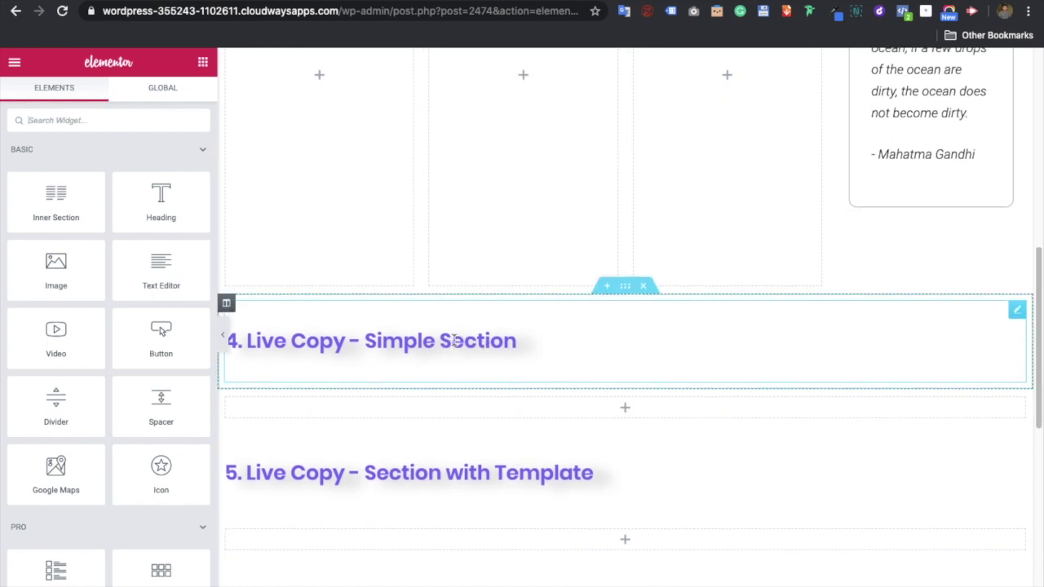
pyautogui.moveTo(445, 341); pyautogui.dragTo(514, 341)
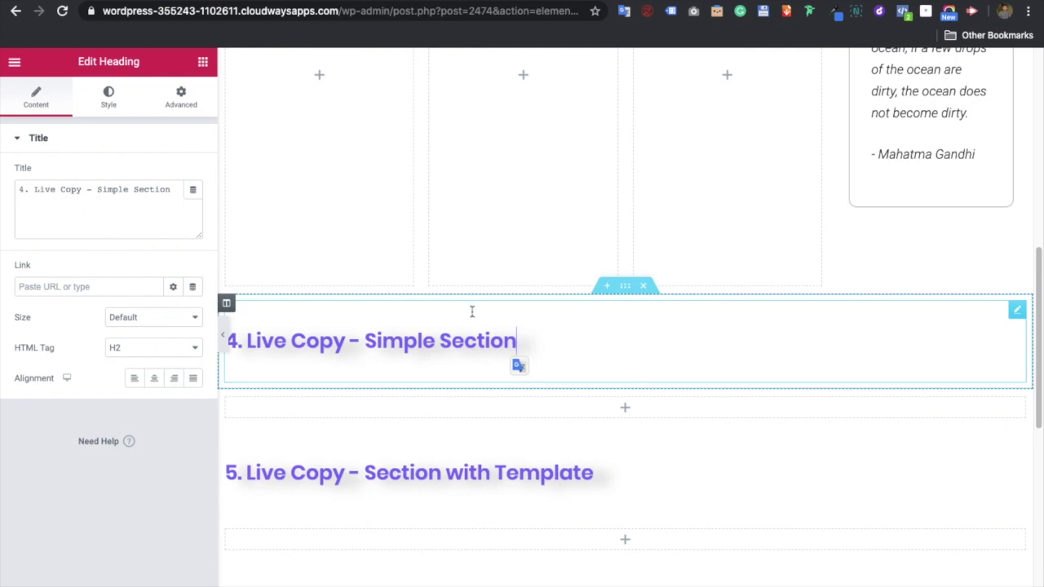
pyautogui.scroll(4, 471, 312)
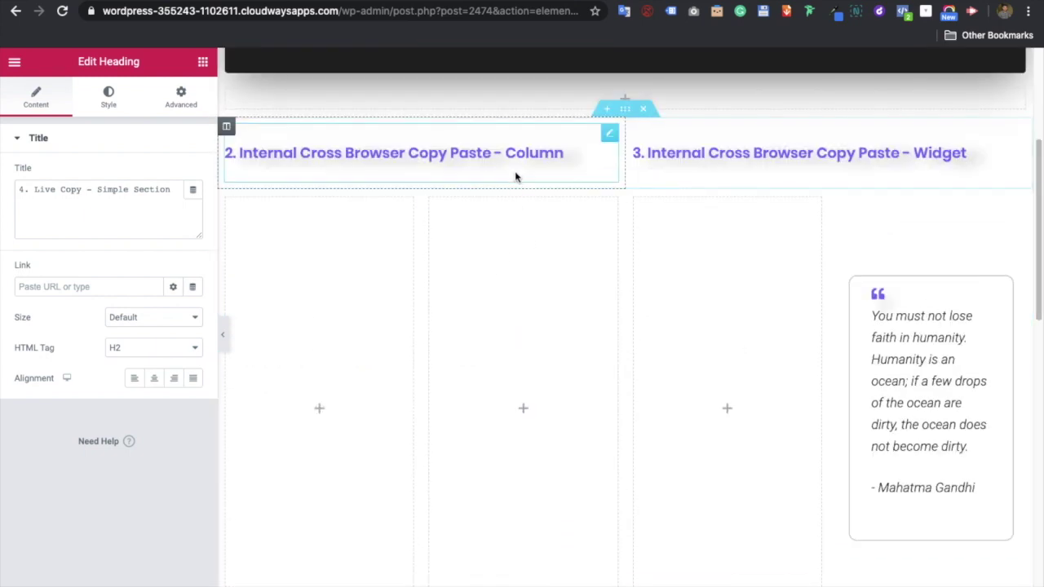
pyautogui.scroll(-4, 485, 342)
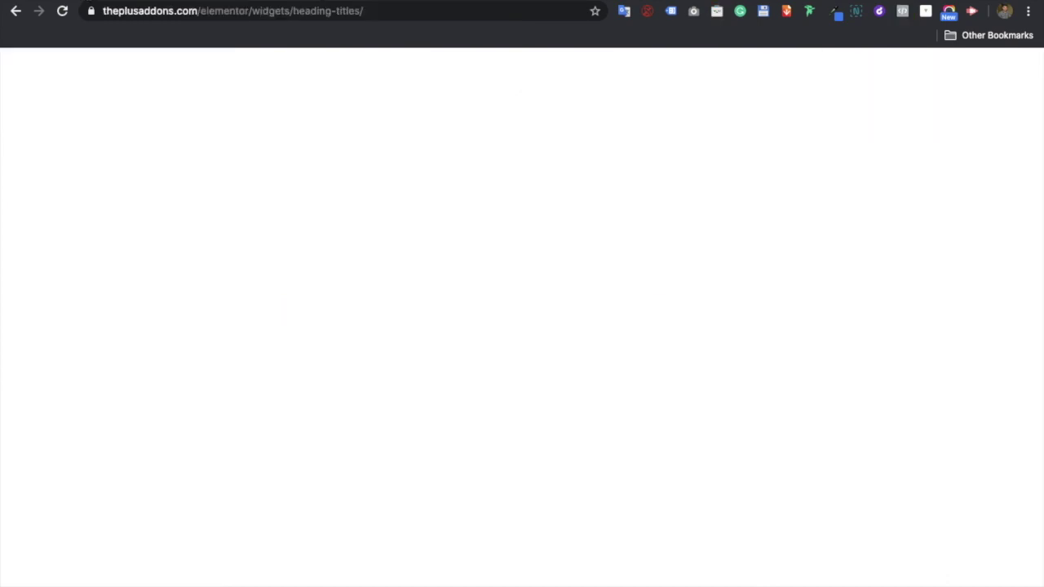
# - Live Copy the Graphic Design section with the man's photo from the heading-titles demo page on theplusaddons.com
pyautogui.scroll(-5, 536, 398)
pyautogui.scroll(-1, 536, 397)
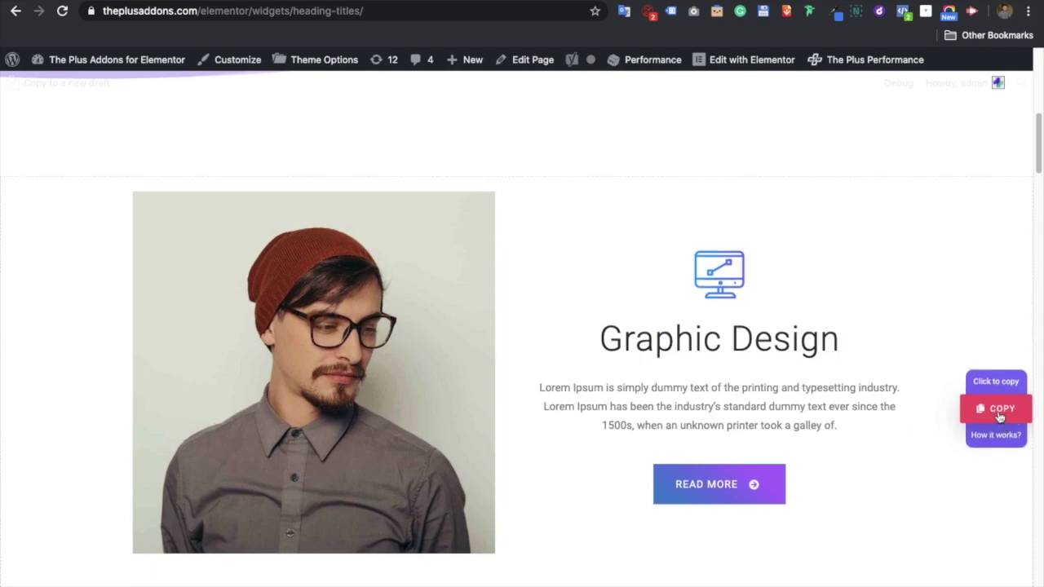
pyautogui.click(1000, 415)
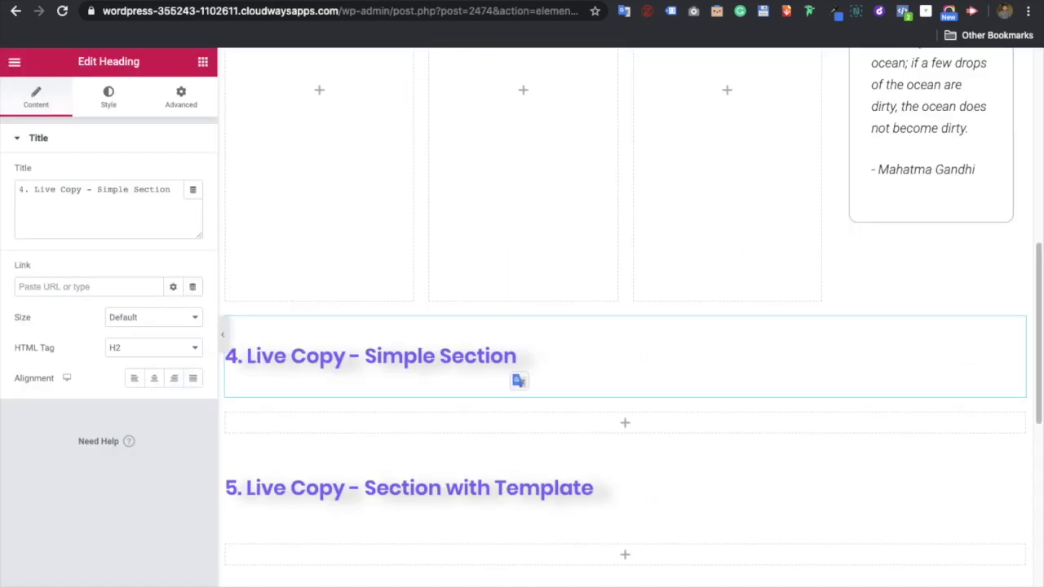
# - Plus Paste the live-copied Graphic Design section from the empty section under "4. Live Copy - Simple Section" in the testing site
pyautogui.rightClick(625, 406)
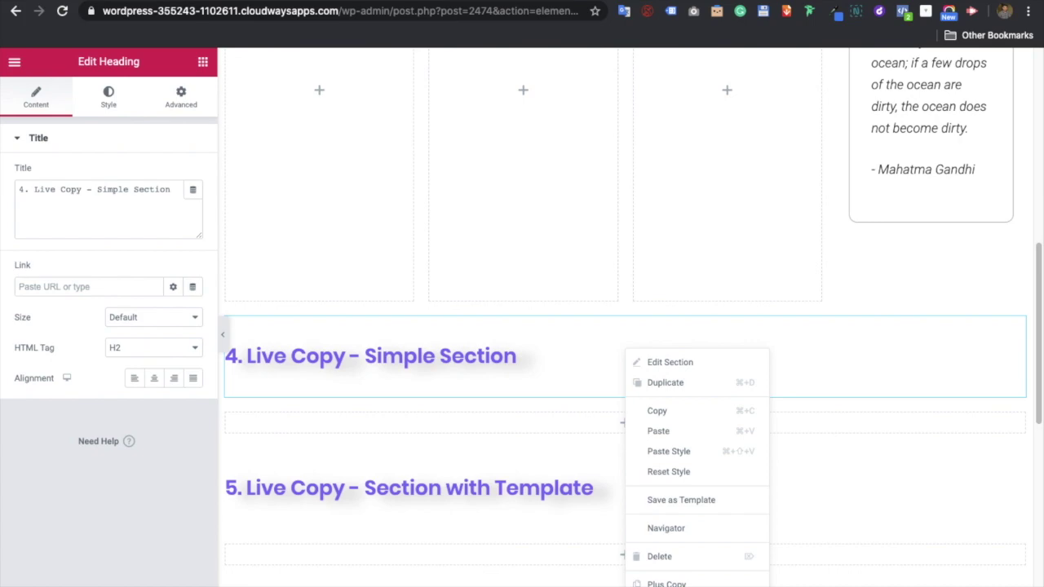
pyautogui.click(666, 584)
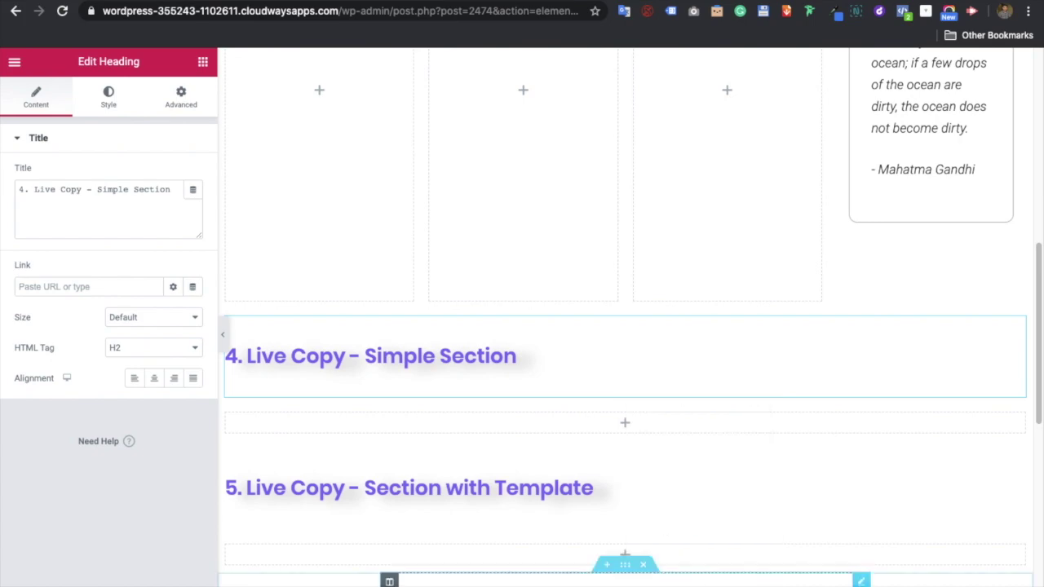
pyautogui.click(679, 445)
pyautogui.scroll(-7, 679, 447)
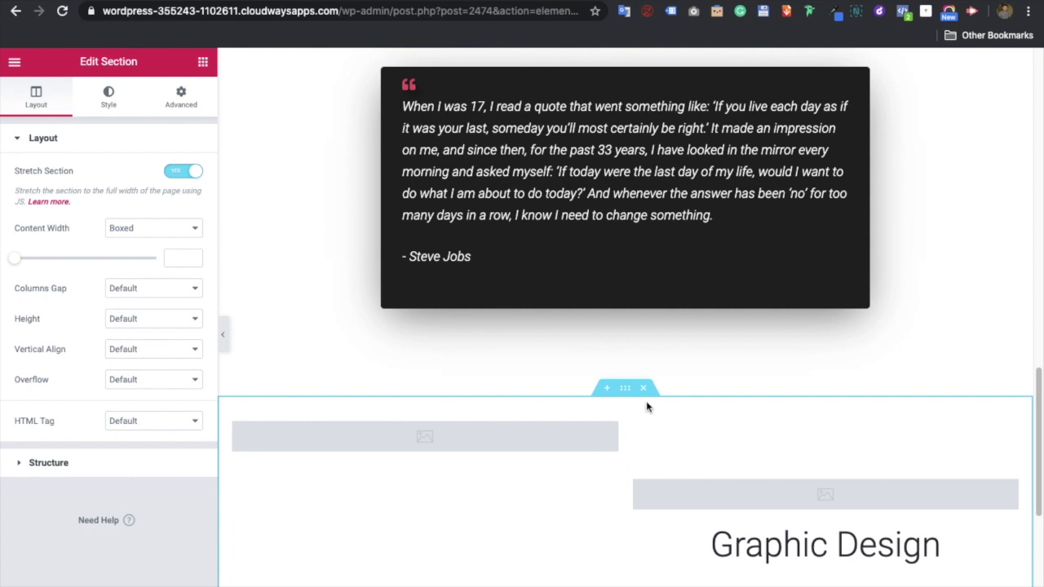
# - Inspect both image widgets in the pasted Graphic Design section, and reload the Elementor editor page
pyautogui.scroll(-3, 647, 405)
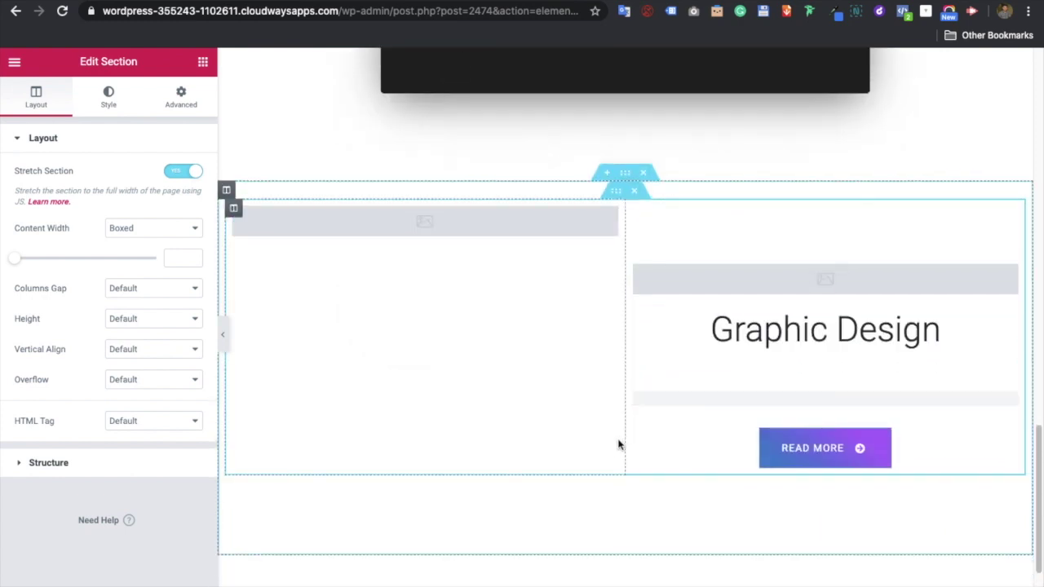
pyautogui.click(450, 233)
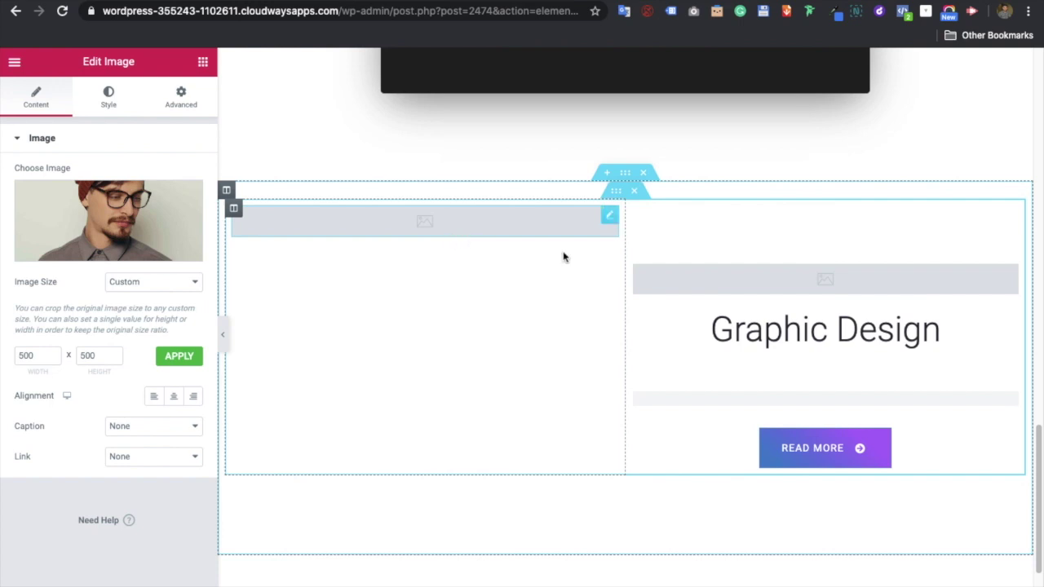
pyautogui.click(737, 286)
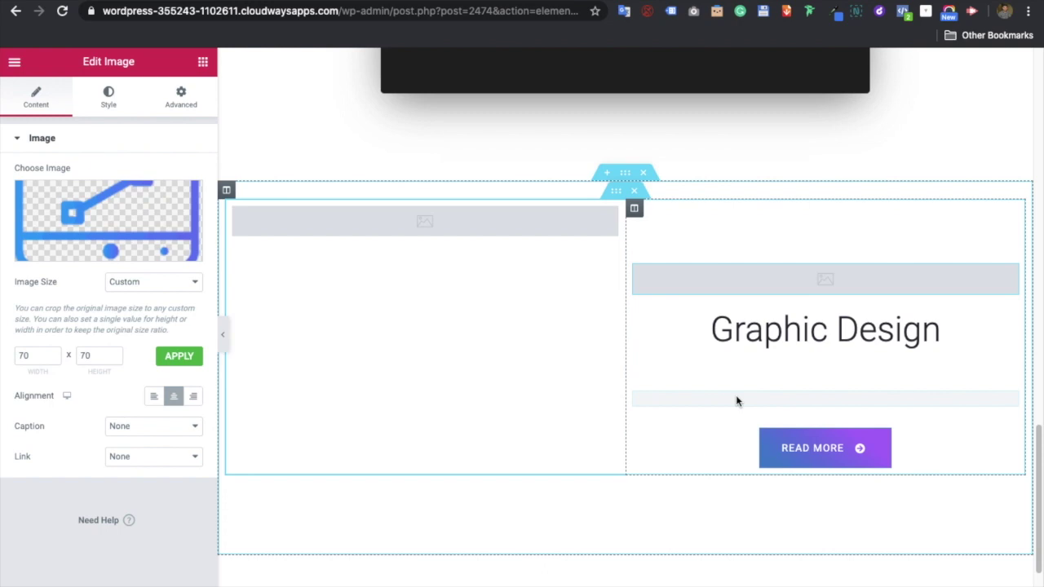
pyautogui.click(711, 402)
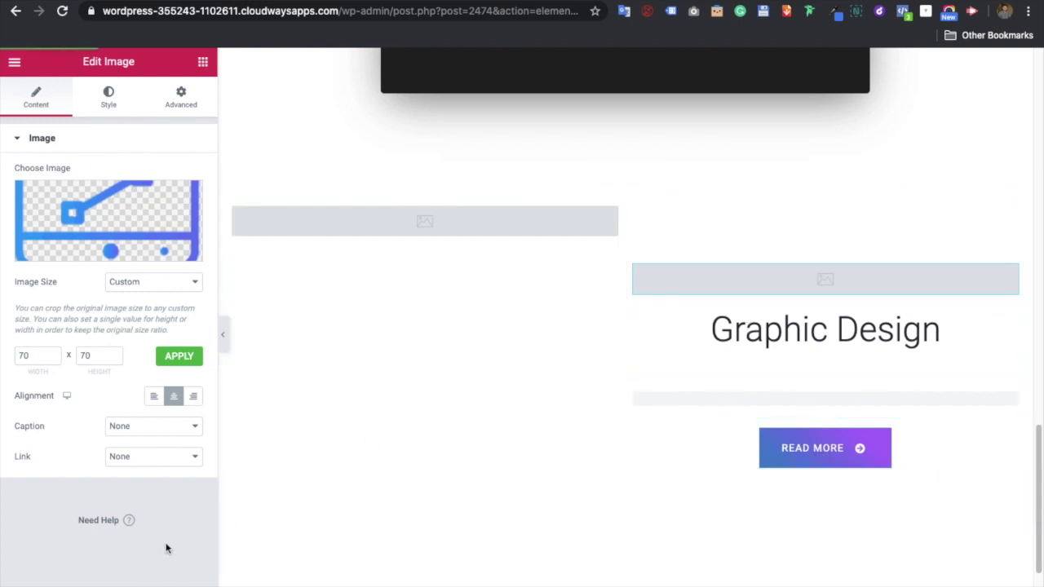
pyautogui.click(61, 13)
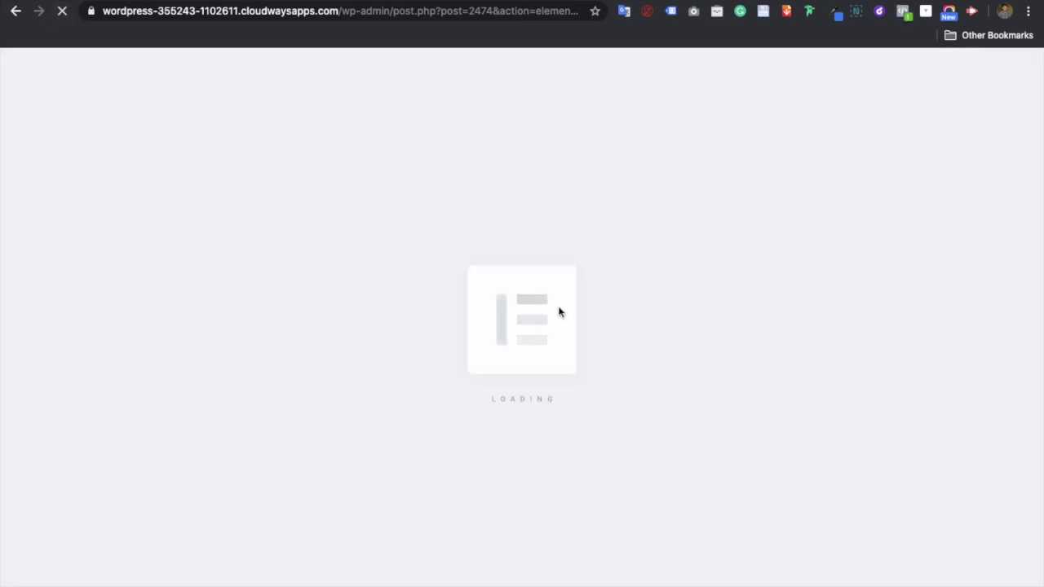
# - Examine the description paragraph of the original Graphic Design section on the heading-titles demo page for comparison with the pasted copy
pyautogui.scroll(-5, 605, 370)
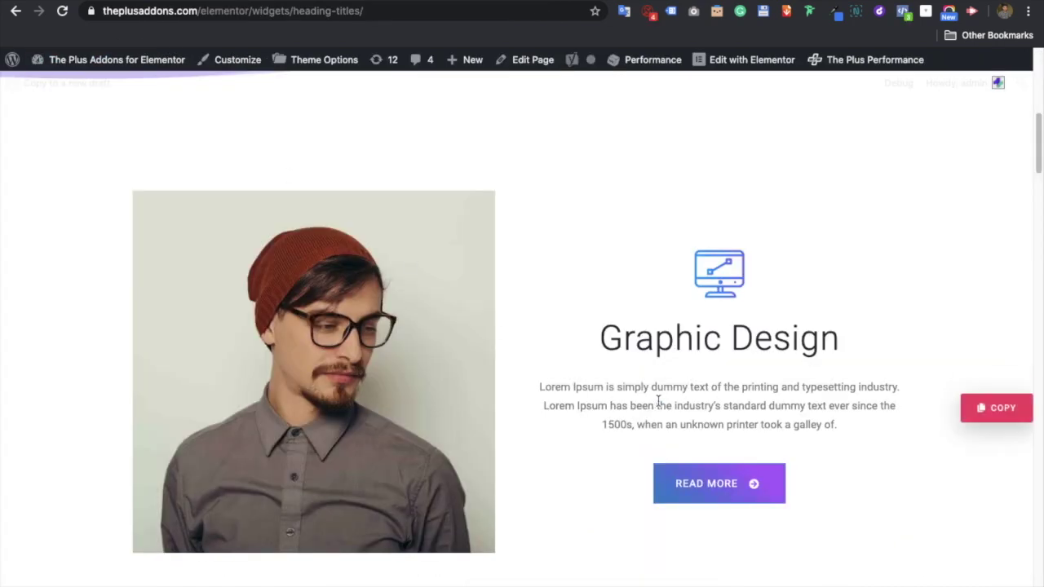
pyautogui.moveTo(660, 401); pyautogui.dragTo(745, 413)
pyautogui.click(676, 417)
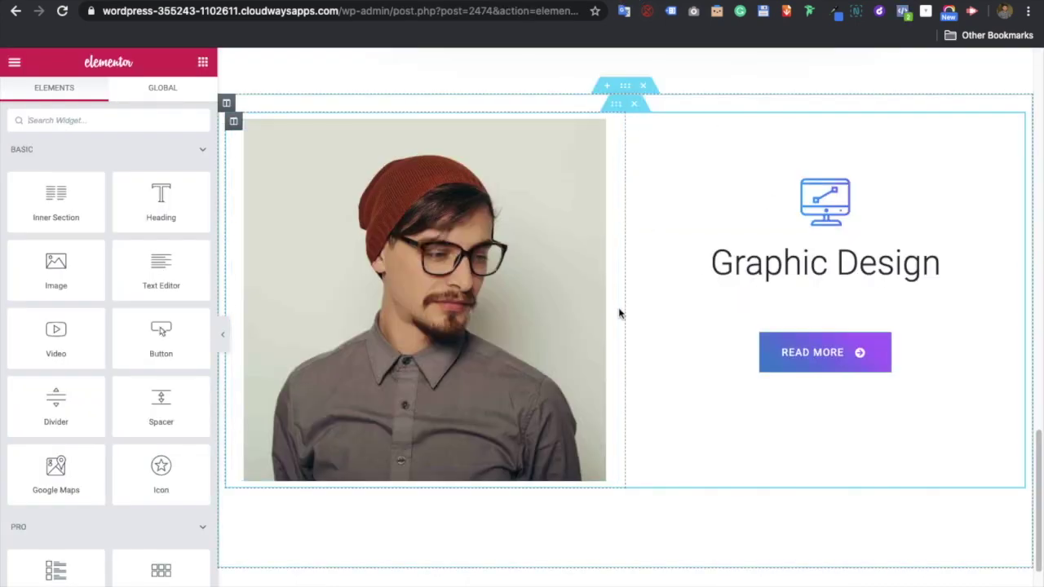
# - Plus Paste the Graphic Design section again from the already pasted section, and view the new copy with its description text
pyautogui.scroll(-2, 620, 270)
pyautogui.scroll(-1, 616, 420)
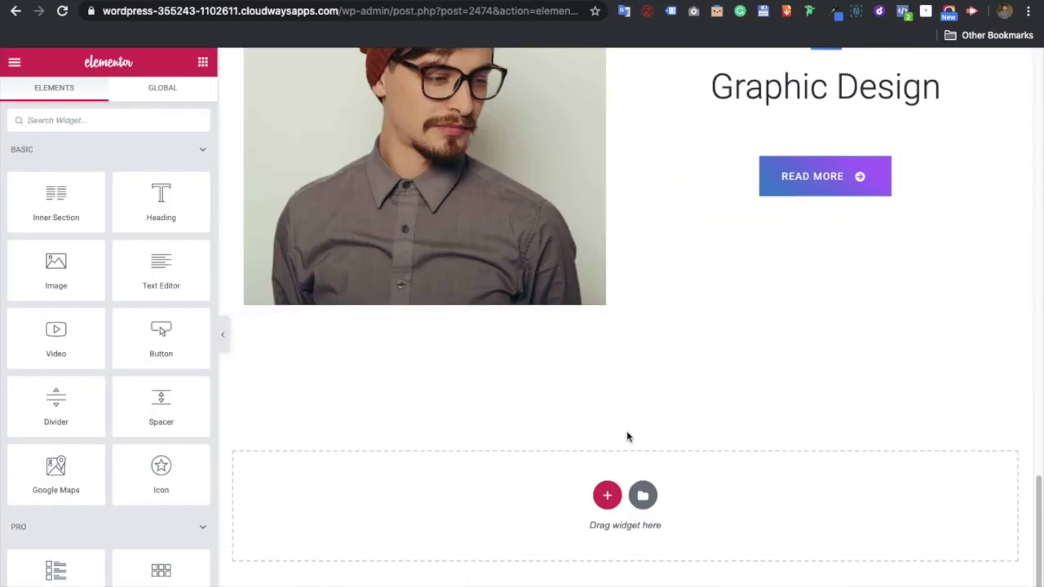
pyautogui.scroll(4, 610, 345)
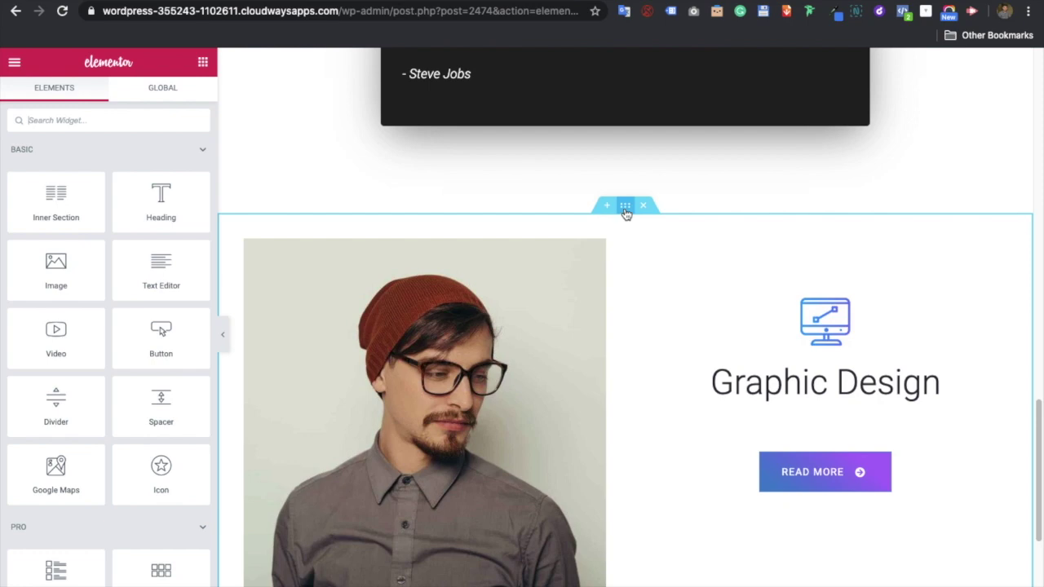
pyautogui.rightClick(626, 213)
pyautogui.click(674, 465)
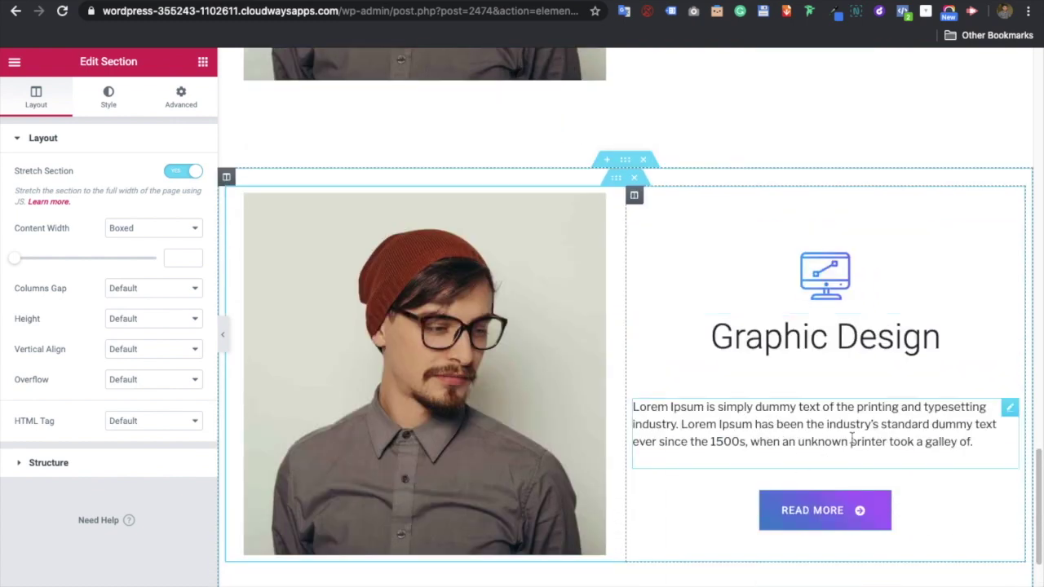
pyautogui.scroll(-1, 659, 389)
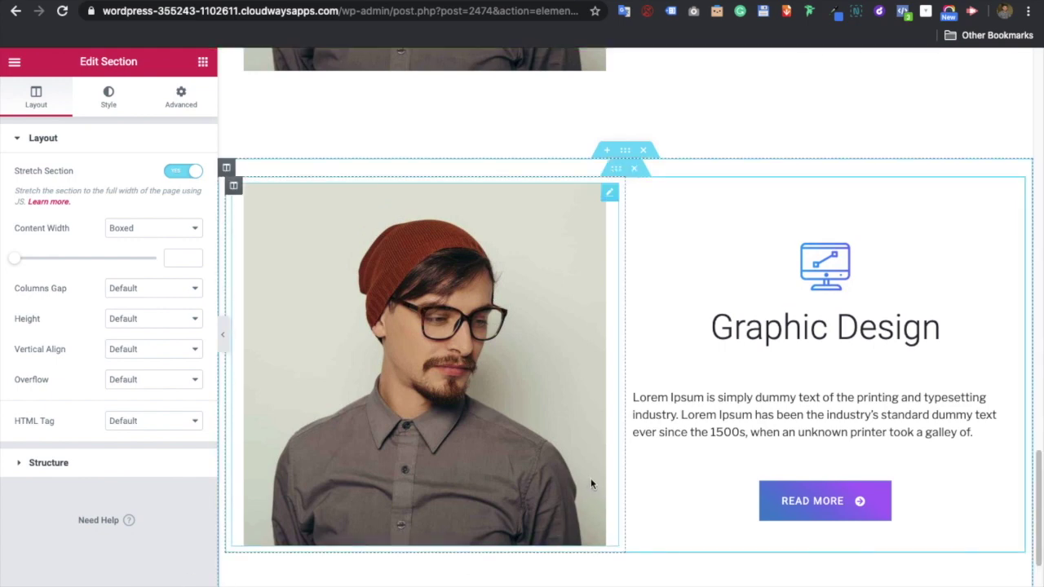
# - Look over the testing page down to "5. Live Copy - Section with Template", and switch to the accordion demo page on theplusaddons.com
pyautogui.scroll(7, 591, 484)
pyautogui.scroll(2, 592, 485)
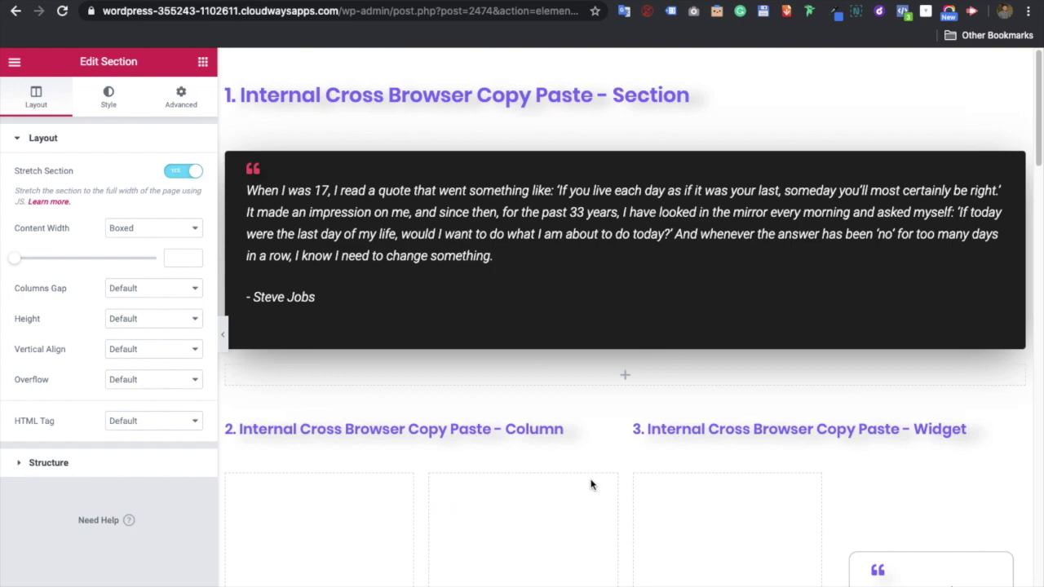
pyautogui.scroll(-10, 591, 484)
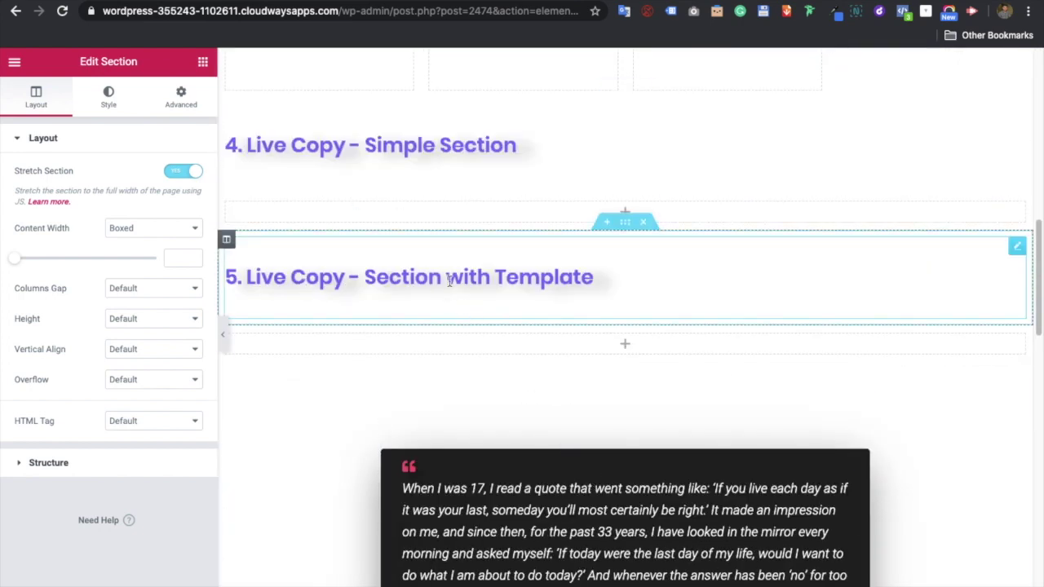
pyautogui.scroll(-1, 699, 354)
pyautogui.hotkey('ctrl', 'v')
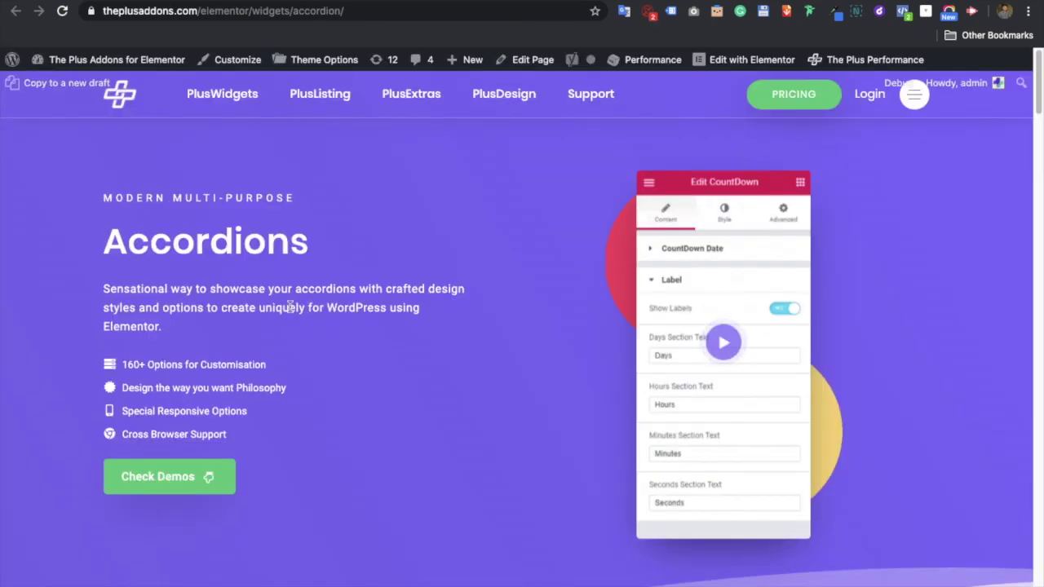
# - Live Copy the whole "Accordion + Anything Carousal" section, including the accordion and the carousel, from the accordion demo page
pyautogui.scroll(-5, 415, 354)
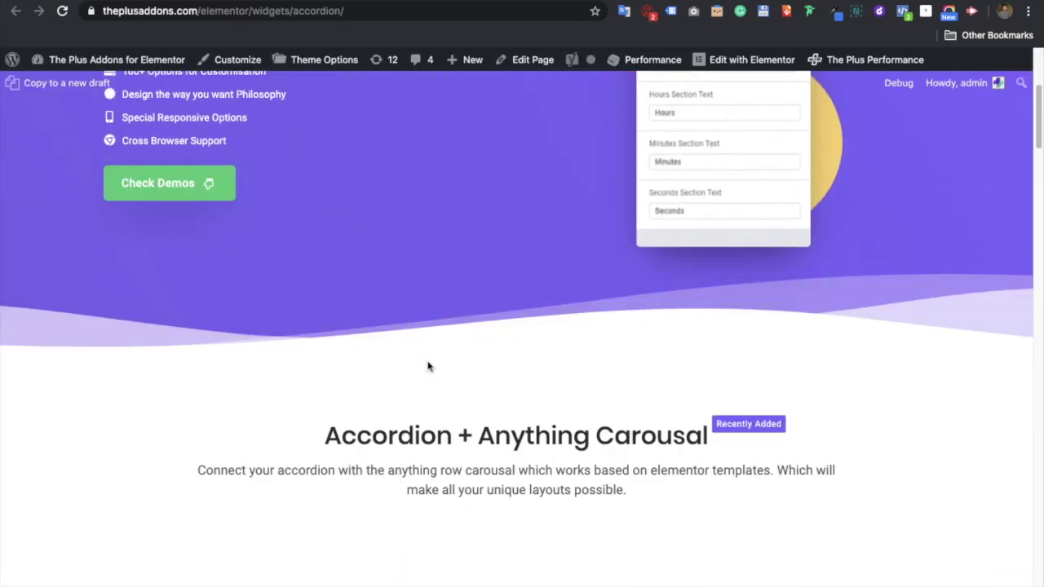
pyautogui.scroll(-5, 428, 366)
pyautogui.scroll(2, 464, 343)
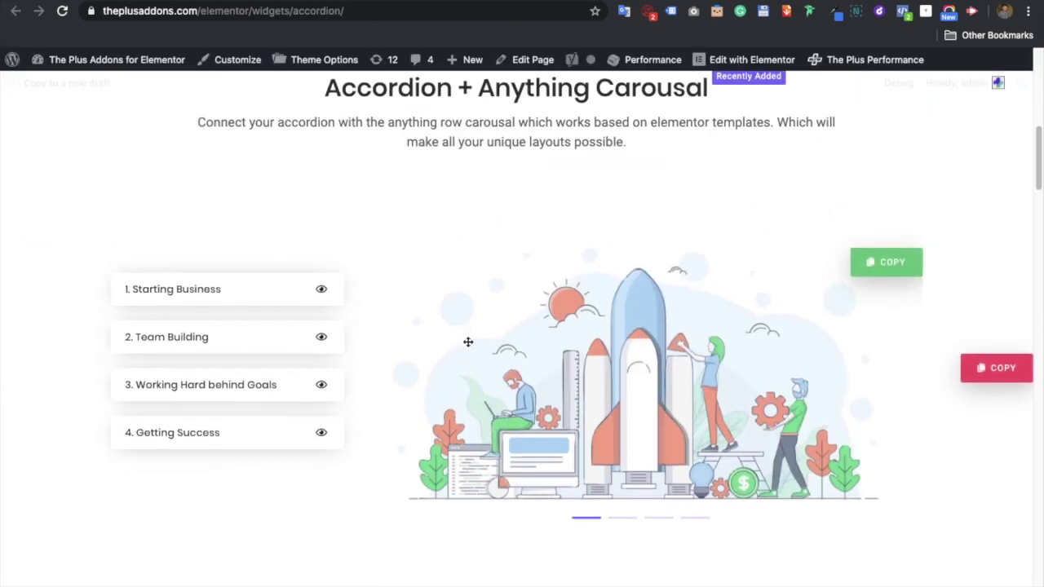
pyautogui.scroll(1, 468, 342)
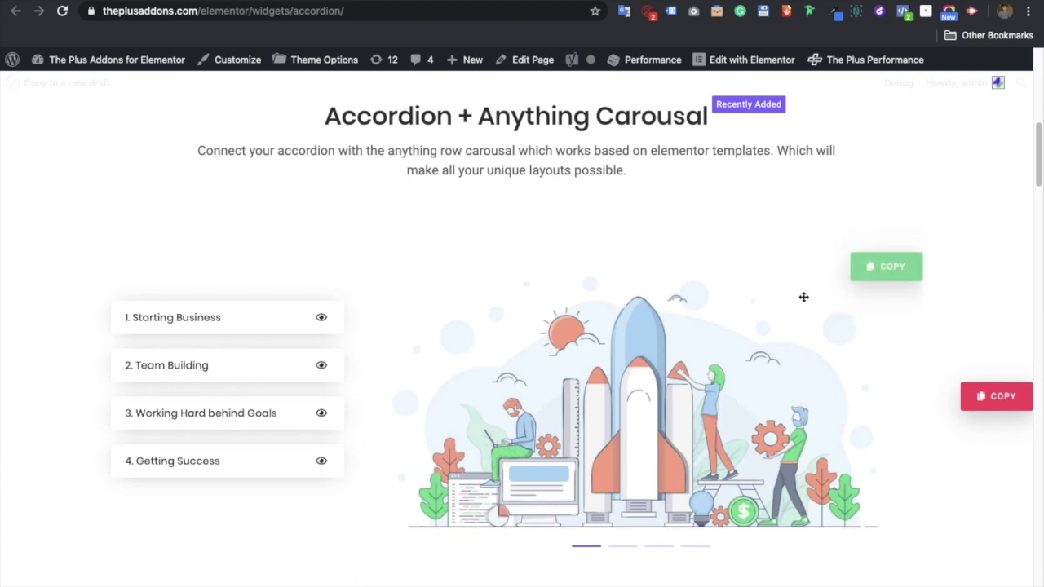
pyautogui.moveTo(878, 265)
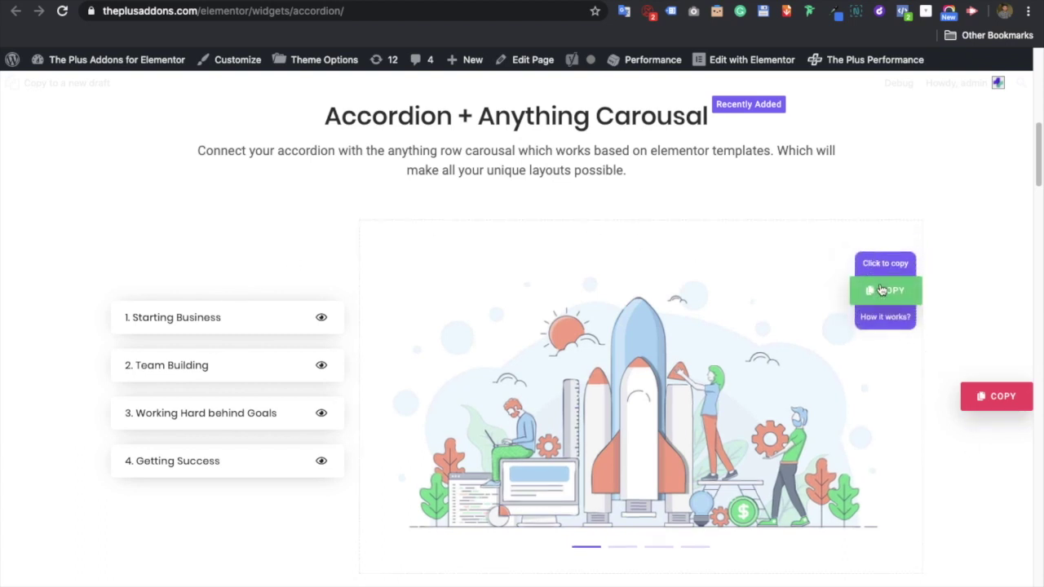
pyautogui.moveTo(988, 399)
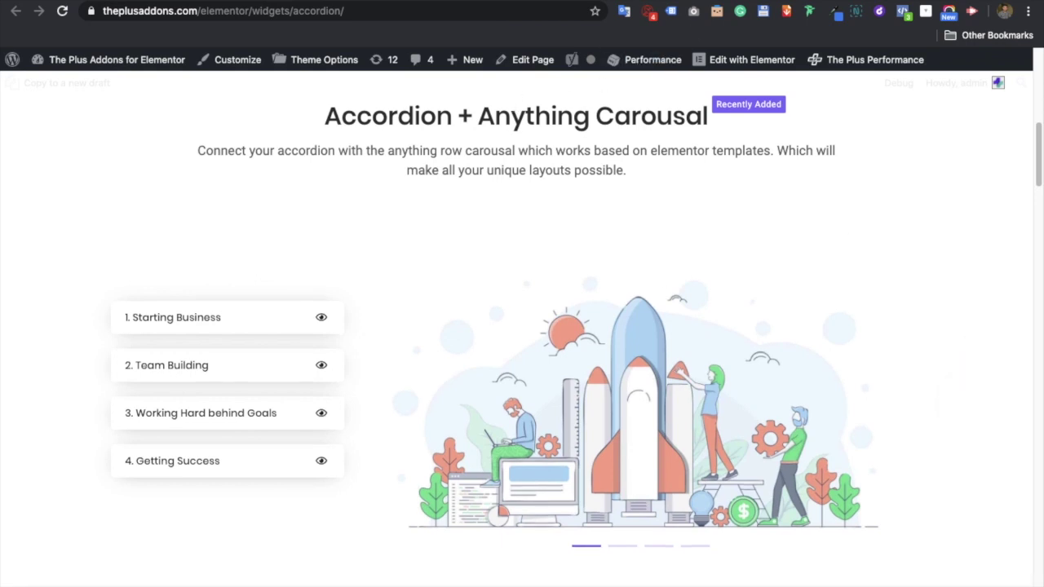
# - Make sure the Accordion widget is enabled in the testing site's ThePlus Settings under Plus Widgets
pyautogui.hotkey('ctrl', 'Tab')
pyautogui.click(223, 419)
pyautogui.click(223, 419)
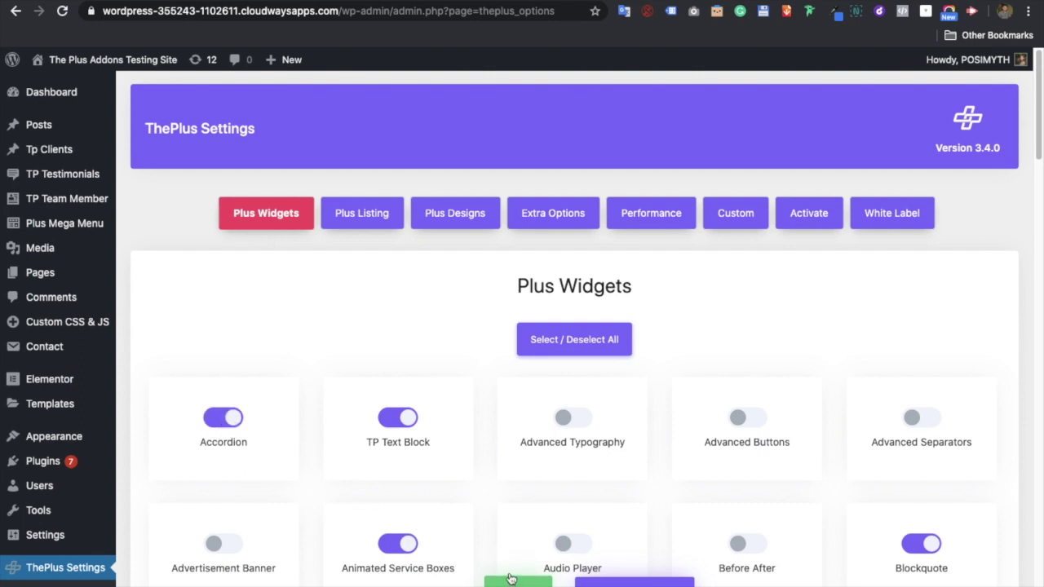
# - Plus Paste the accordion and carousel section under "5. Live Copy - Section with Template", and test the "Team Building" and "Starting Business" accordion items
pyautogui.hotkey('ctrl', 'Tab')
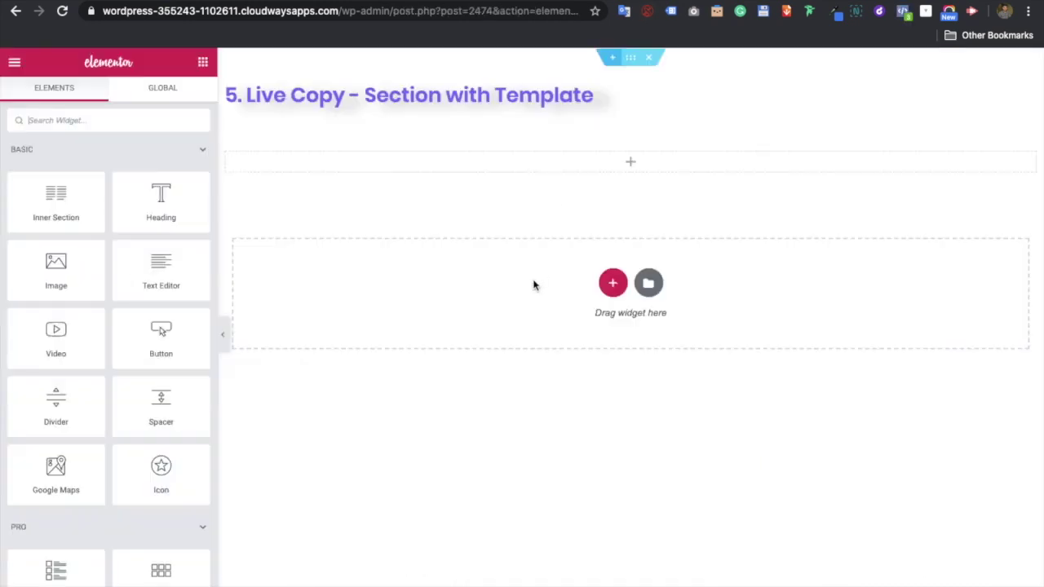
pyautogui.rightClick(627, 144)
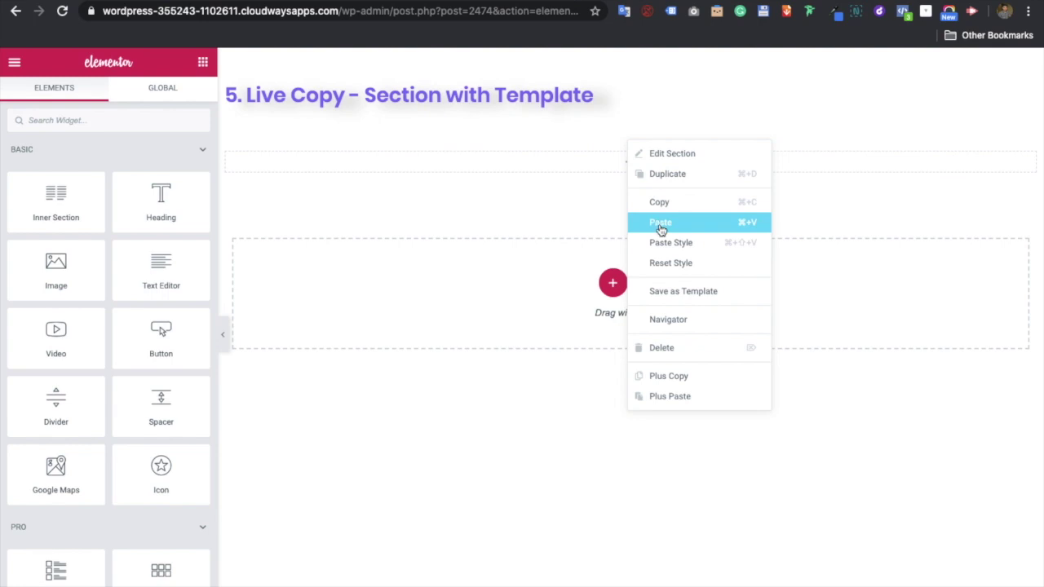
pyautogui.click(690, 401)
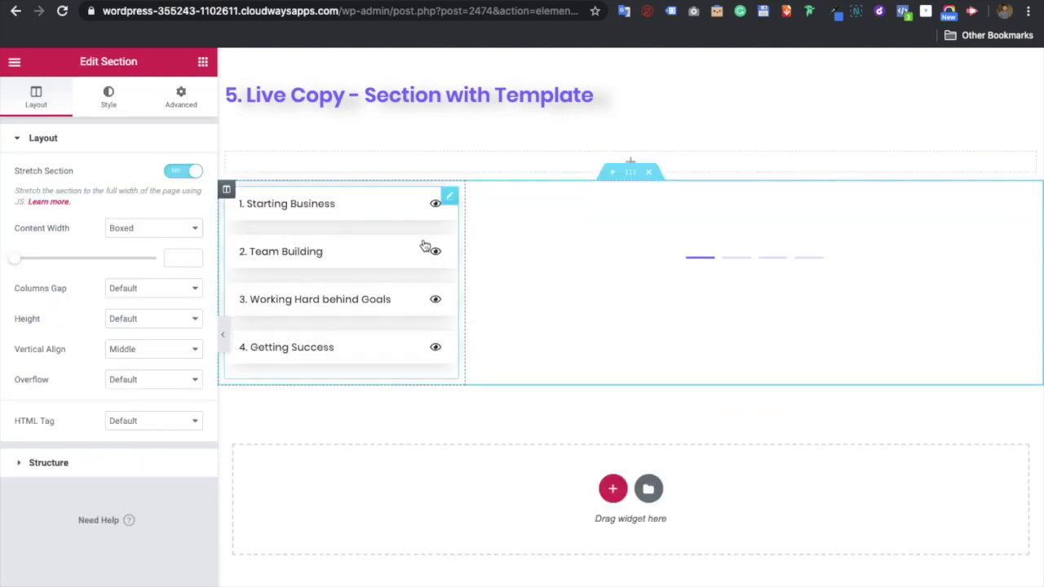
pyautogui.click(371, 255)
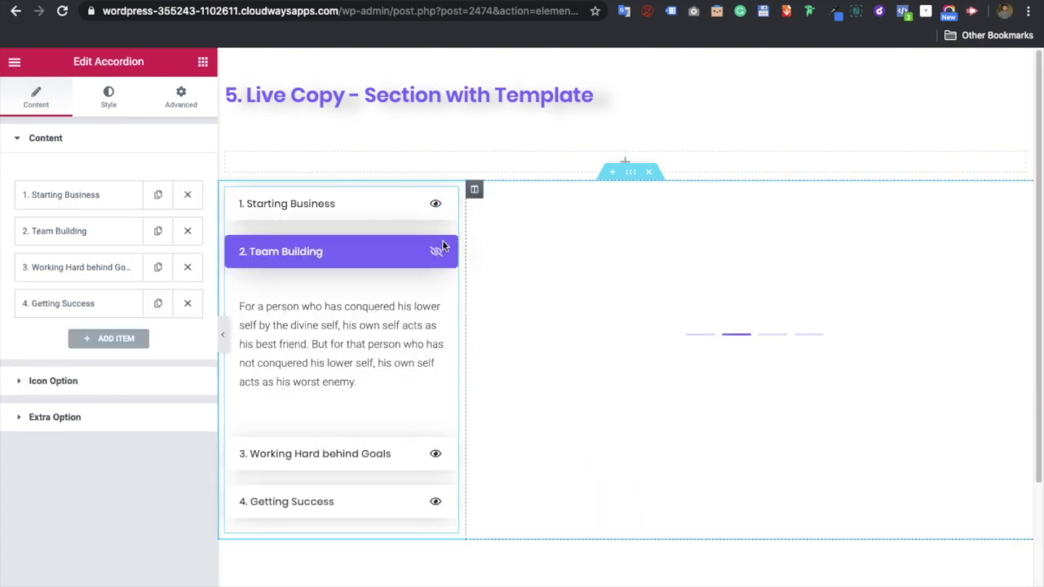
pyautogui.click(360, 202)
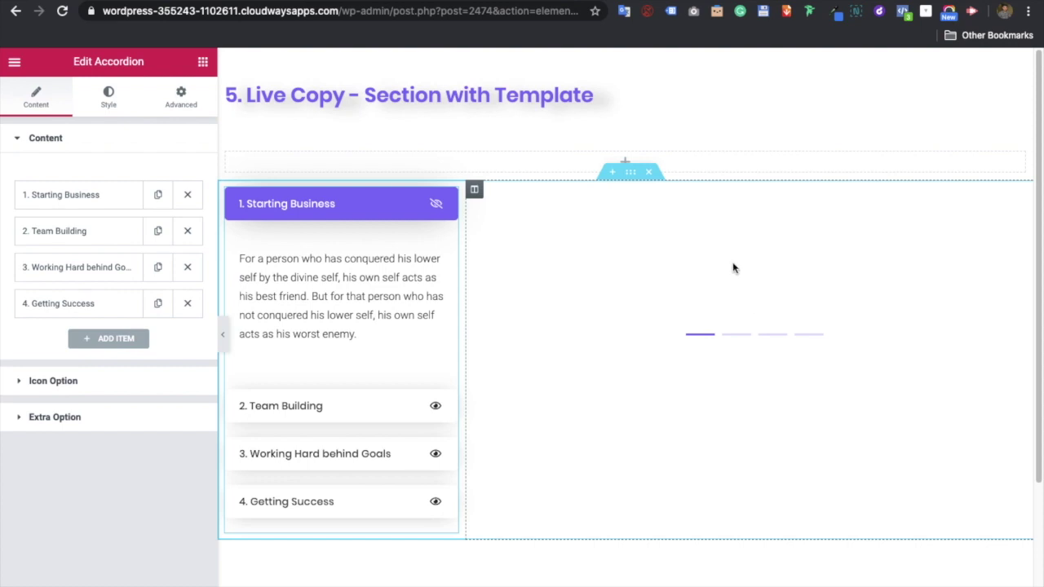
# - Select the pasted Carousel Anything widget through the Navigator and examine the Elementor Templates choices of Slide #1
pyautogui.press('super+i')
pyautogui.click(951, 288)
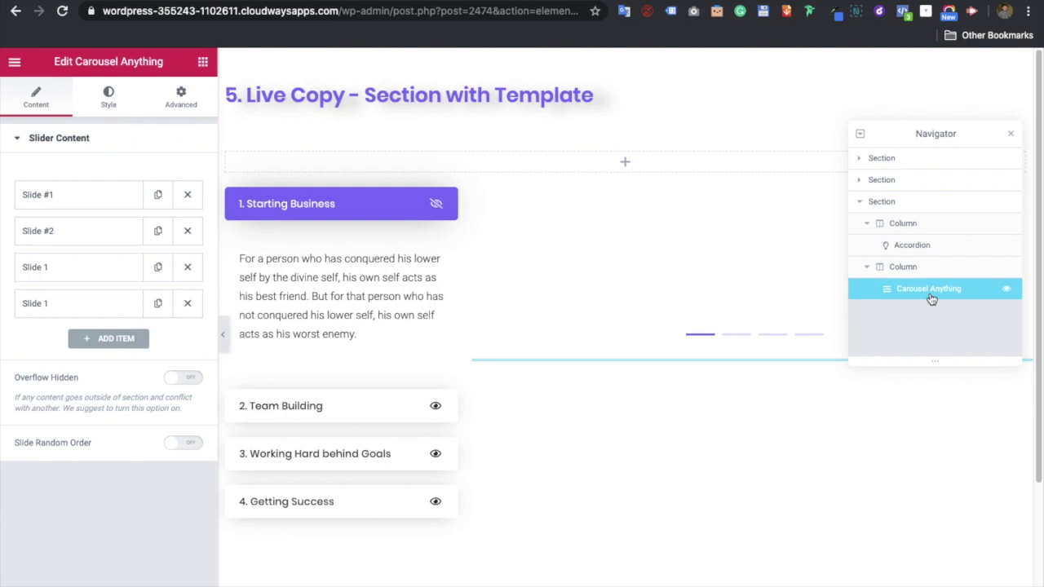
pyautogui.click(87, 202)
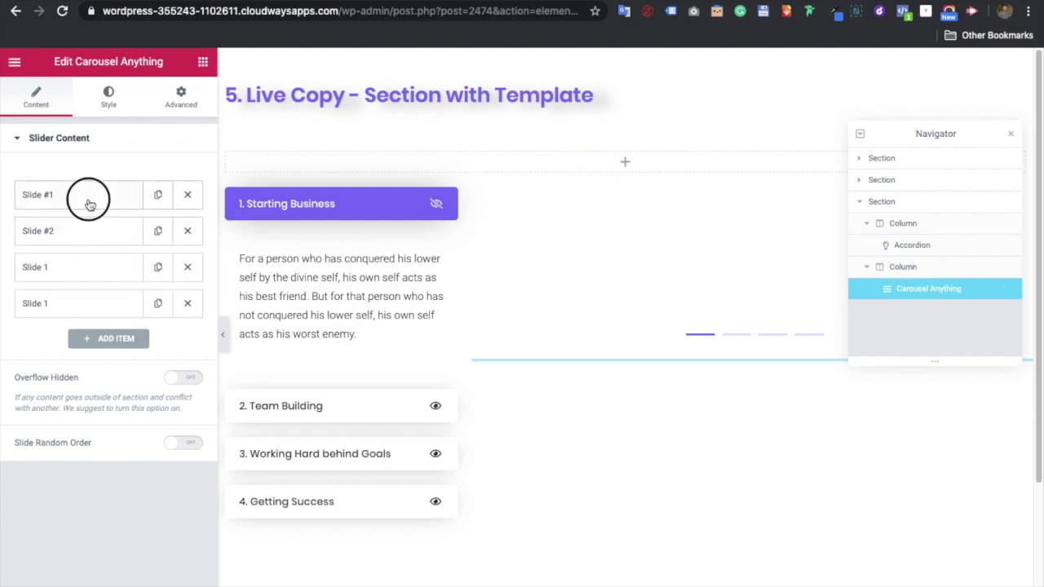
pyautogui.click(72, 288)
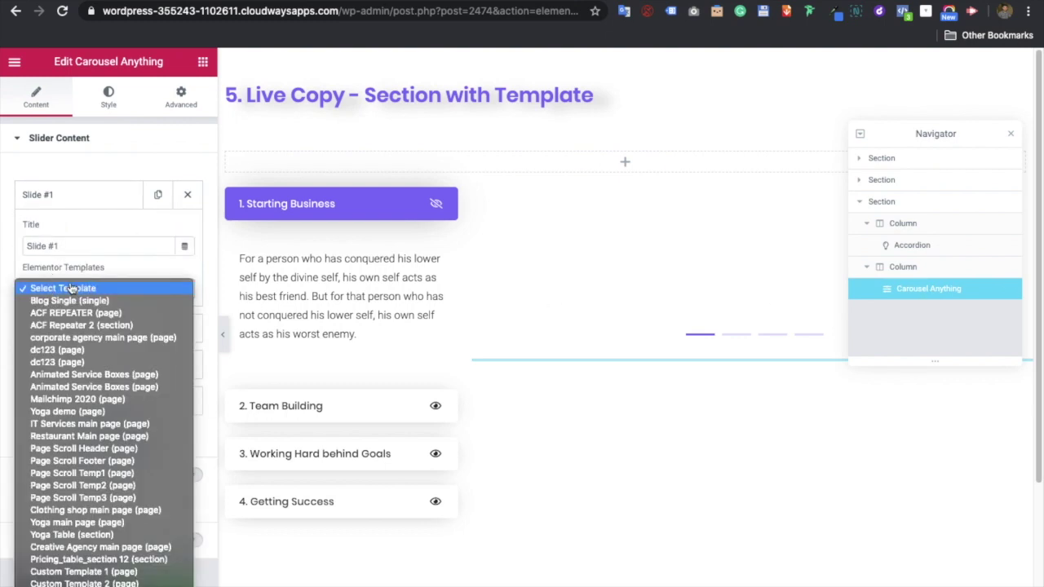
pyautogui.click(73, 282)
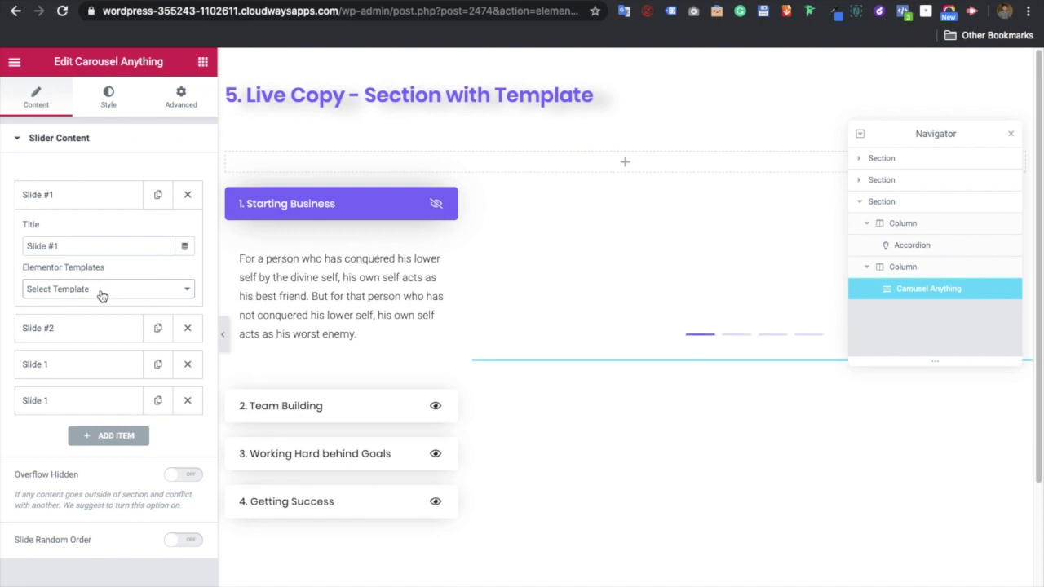
pyautogui.click(97, 290)
pyautogui.click(96, 291)
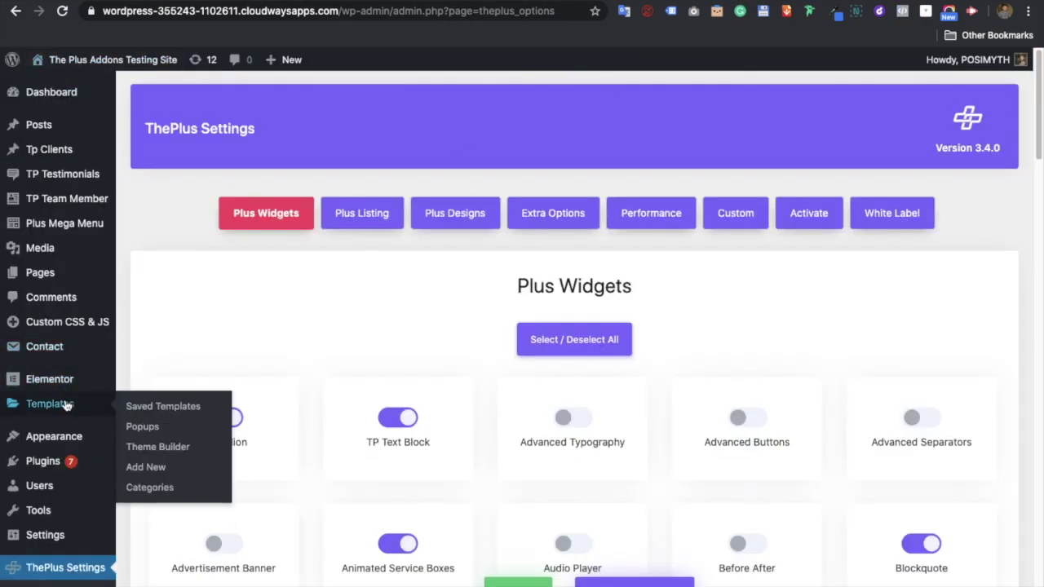
# - Create a new saved Elementor template of type Section named "accordion 1" in the testing site
pyautogui.moveTo(75, 417)
pyautogui.click(157, 412)
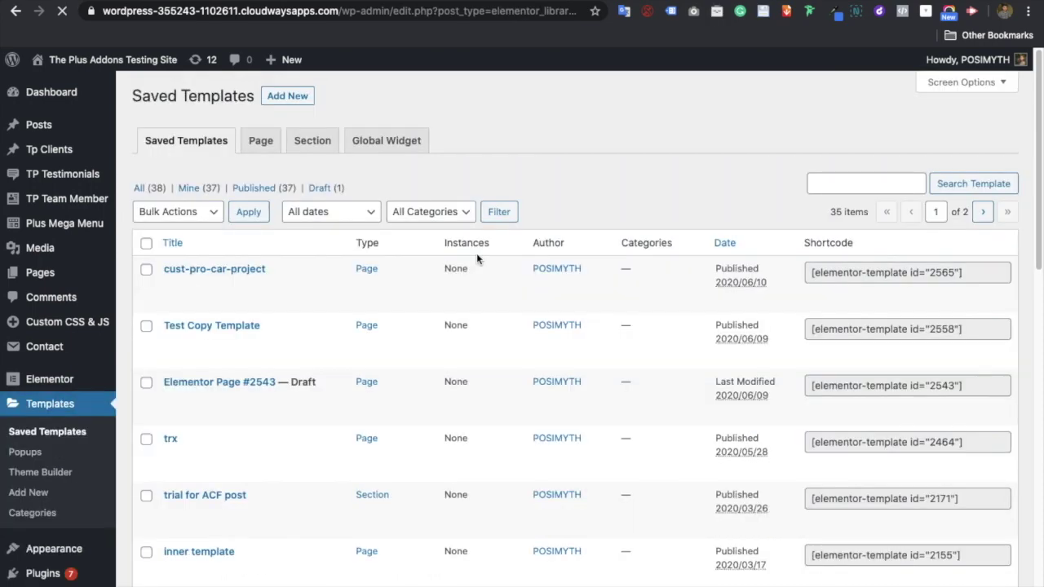
pyautogui.click(290, 96)
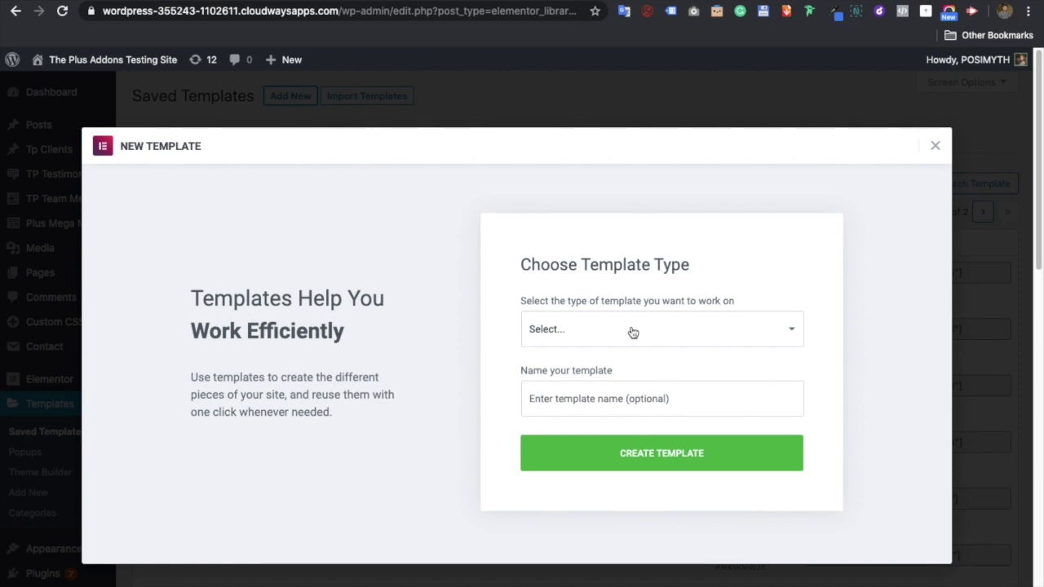
pyautogui.click(633, 333)
pyautogui.click(613, 359)
pyautogui.click(625, 395)
pyautogui.write('accordion 1')
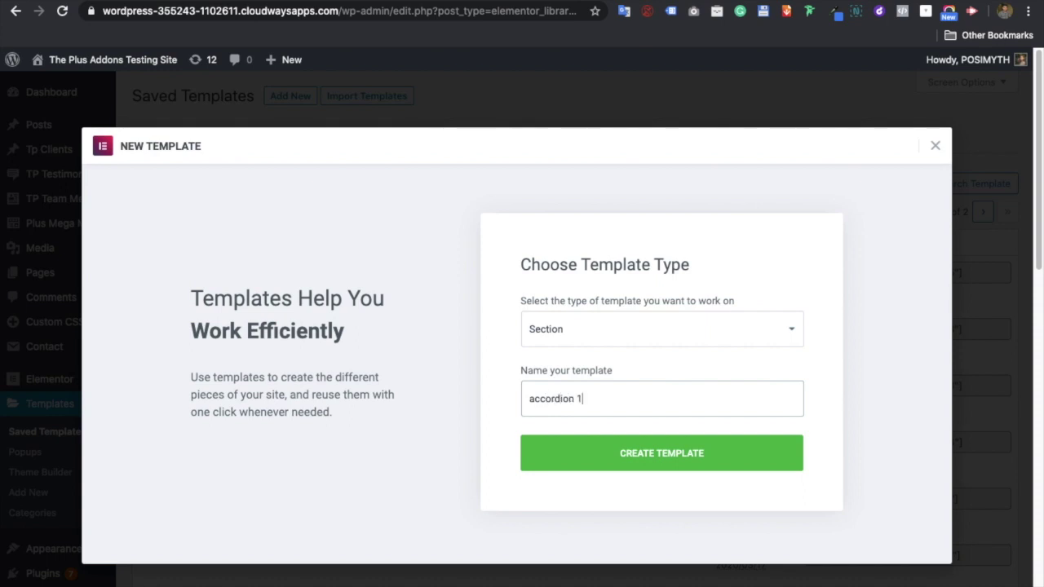
pyautogui.press('super+a')
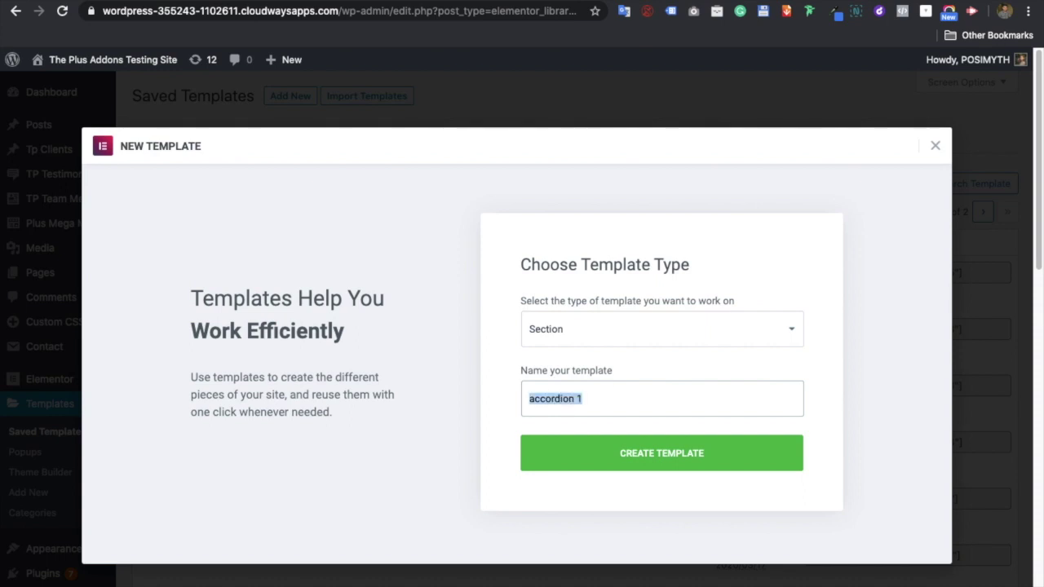
pyautogui.click(646, 458)
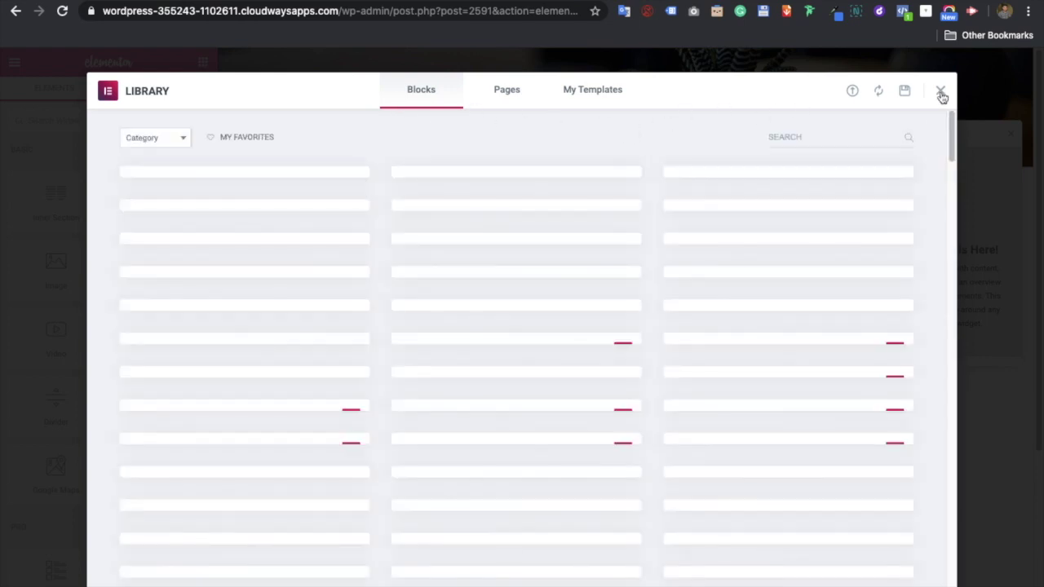
# - Live Copy the rocket slide section from the demo's Accordion + Anything Carousel, and add a one-column section to the accordion 1 template
pyautogui.click(940, 92)
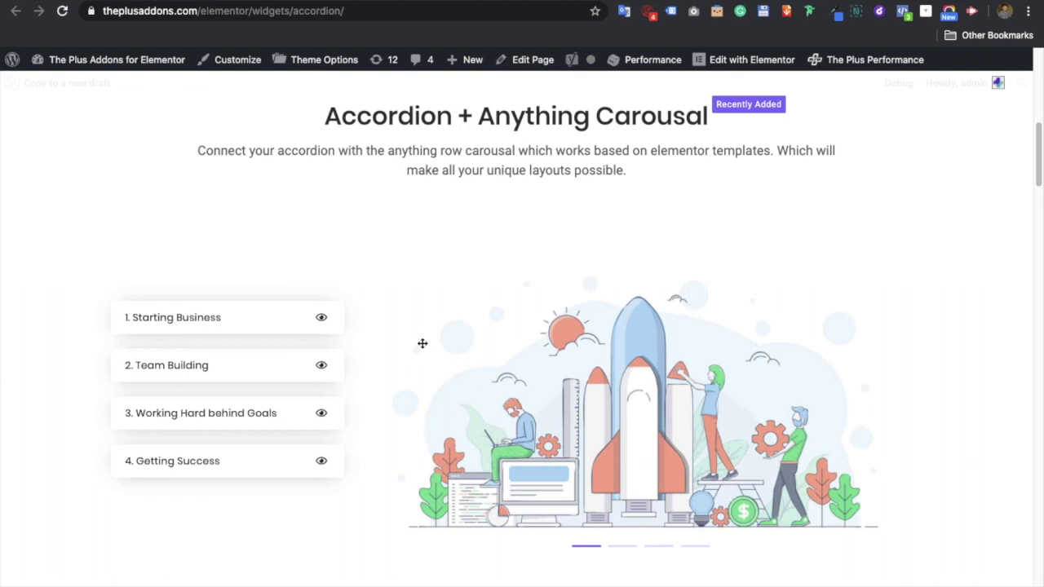
pyautogui.click(881, 295)
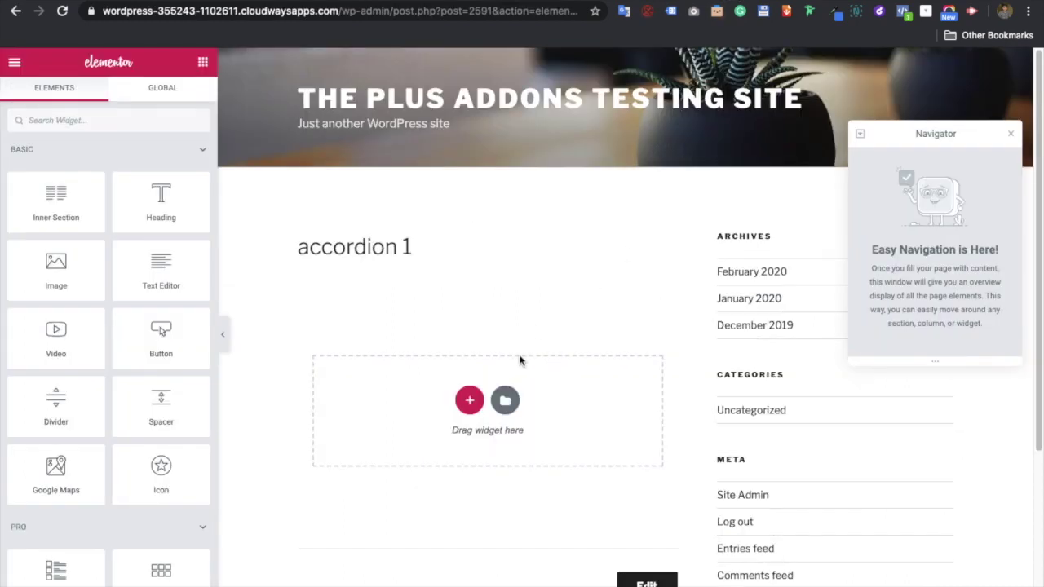
pyautogui.rightClick(392, 398)
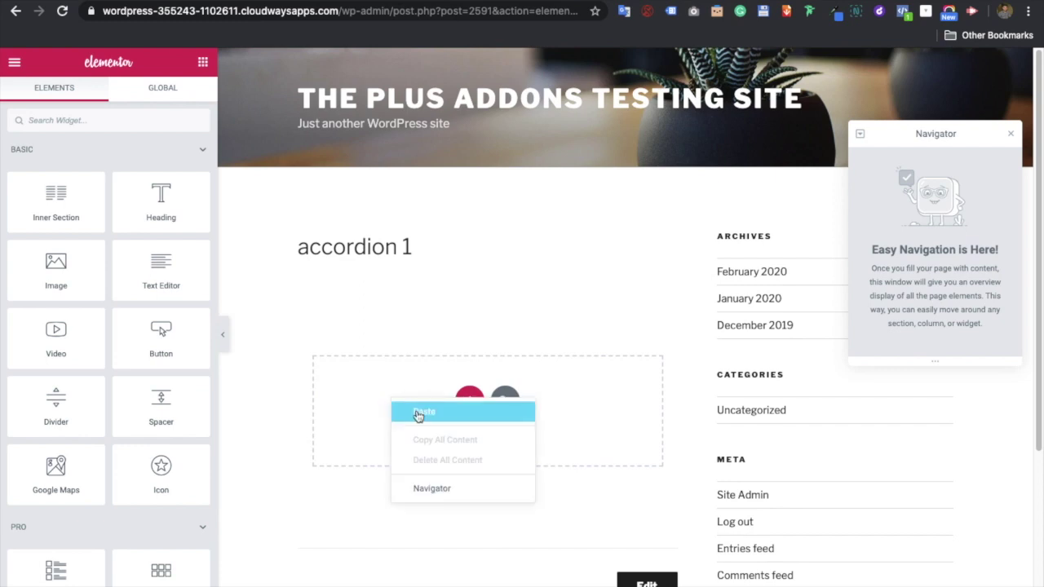
pyautogui.click(341, 382)
pyautogui.click(470, 397)
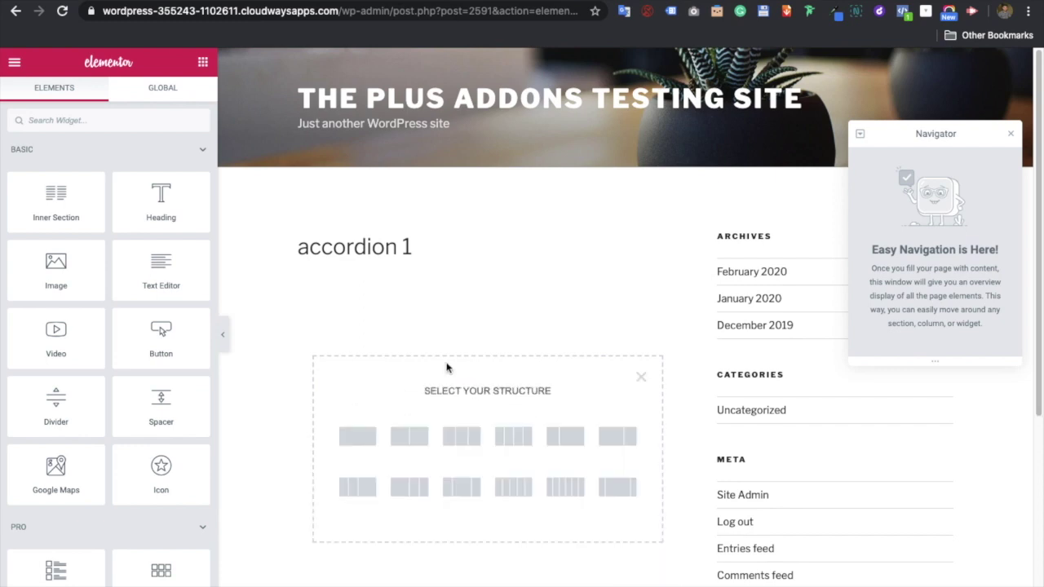
pyautogui.click(359, 436)
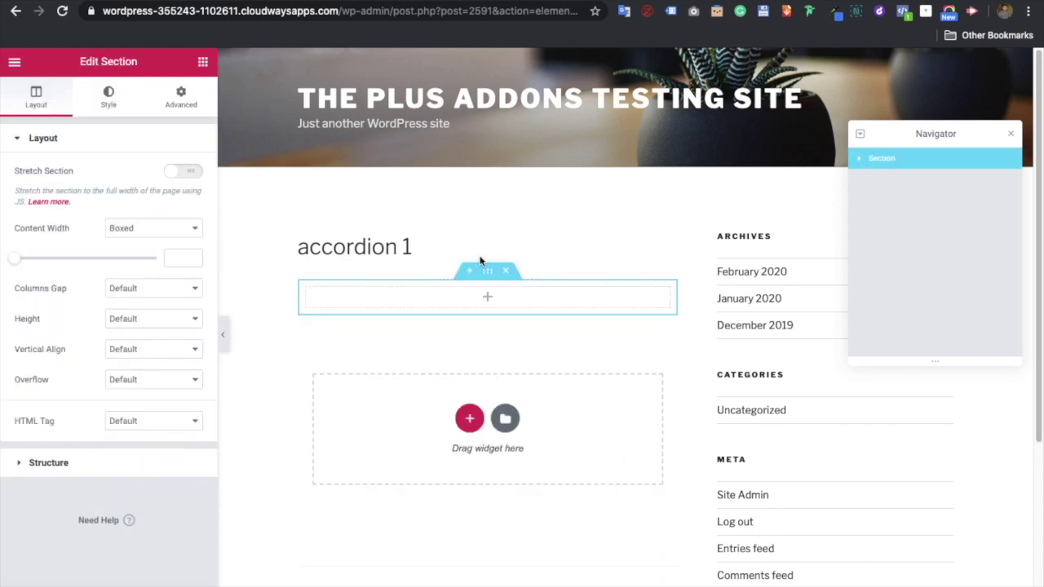
# - Plus Paste the copied rocket section into the accordion 1 template and delete the empty section above it
pyautogui.rightClick(486, 274)
pyautogui.click(529, 526)
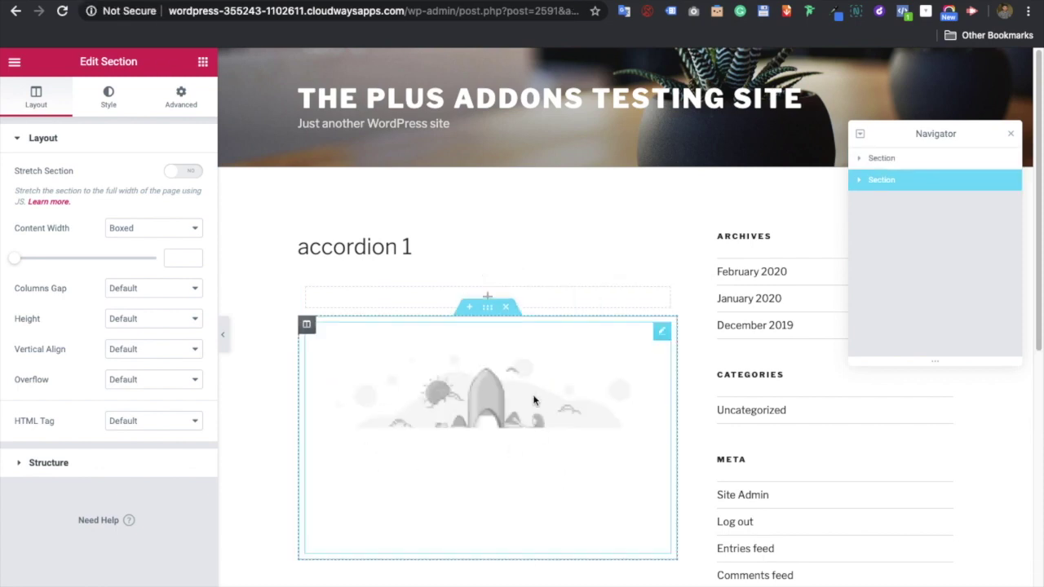
pyautogui.click(506, 274)
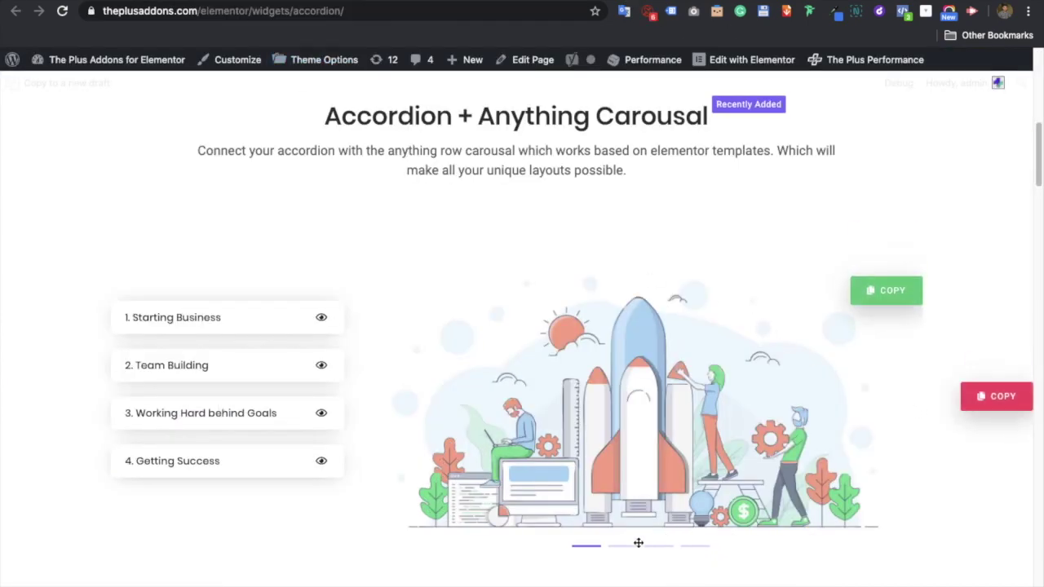
# - View the second and third slides of the Accordion + Anything Carousel on the demo site
pyautogui.click(624, 548)
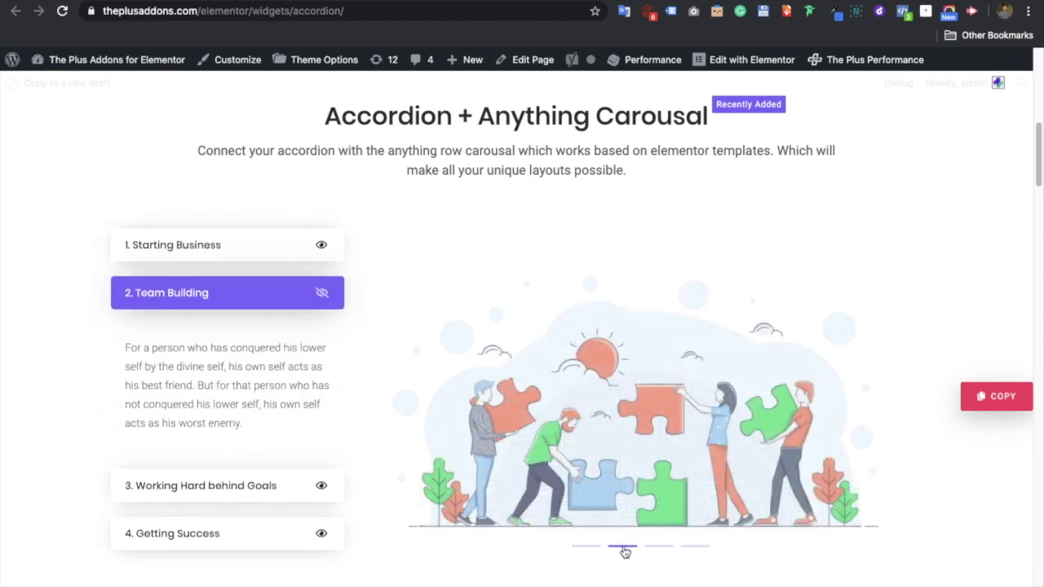
pyautogui.click(664, 548)
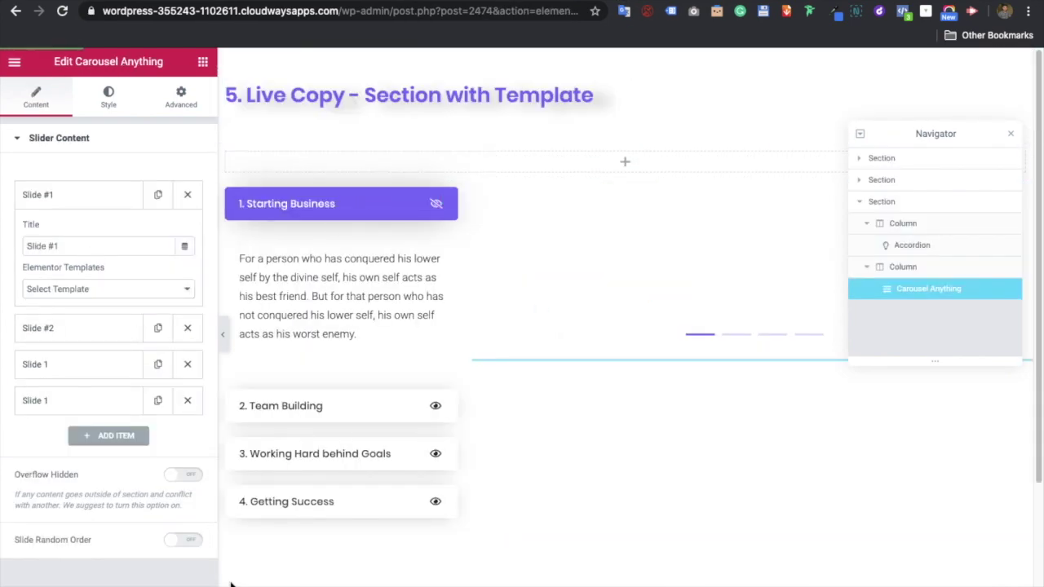
# - Reload the testing page editor and assign the accordion 1 (section) template to Slide #1 of the Carousel Anything widget
pyautogui.click(62, 10)
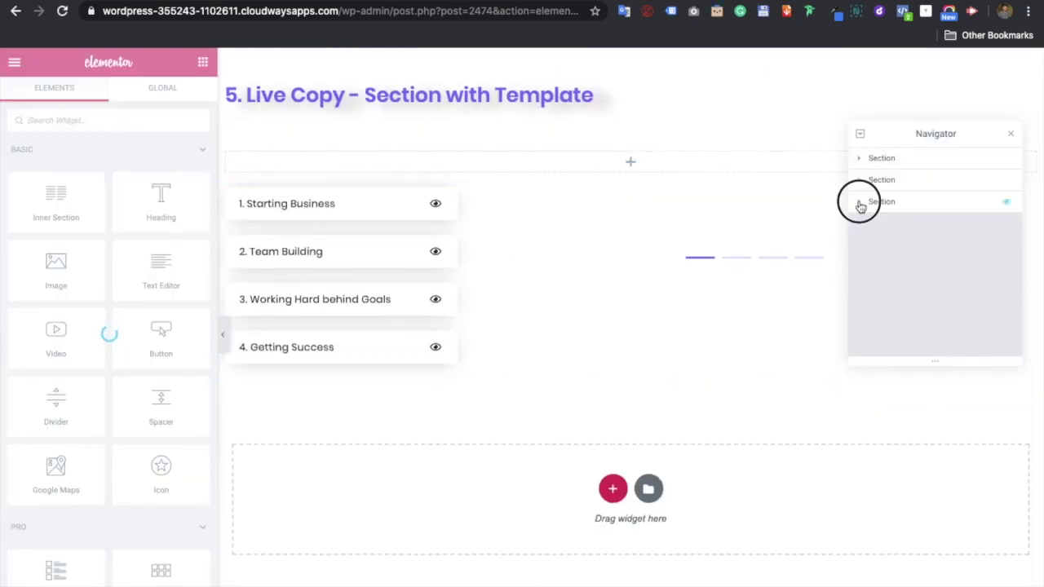
pyautogui.click(871, 246)
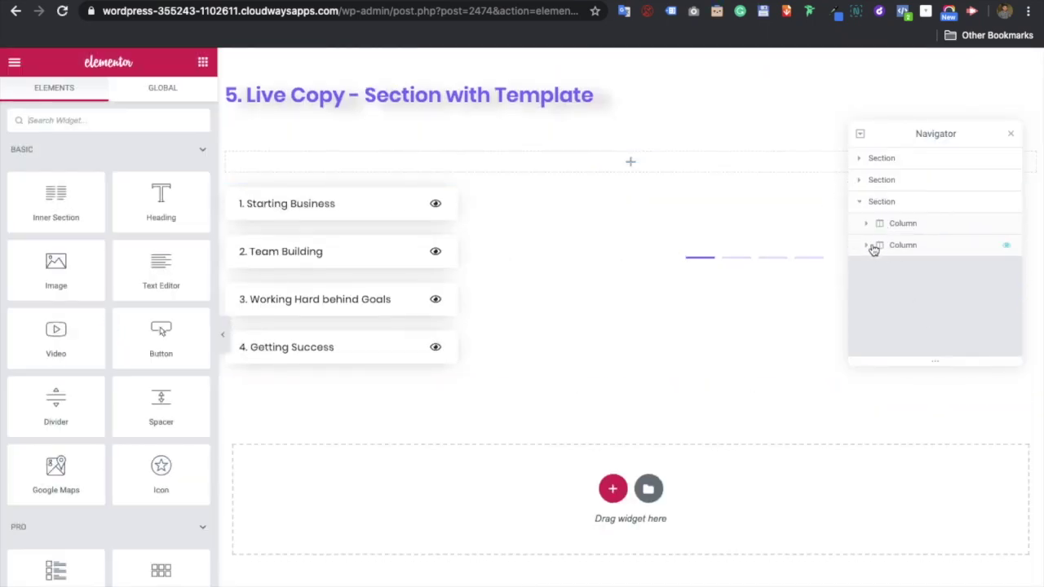
pyautogui.click(902, 275)
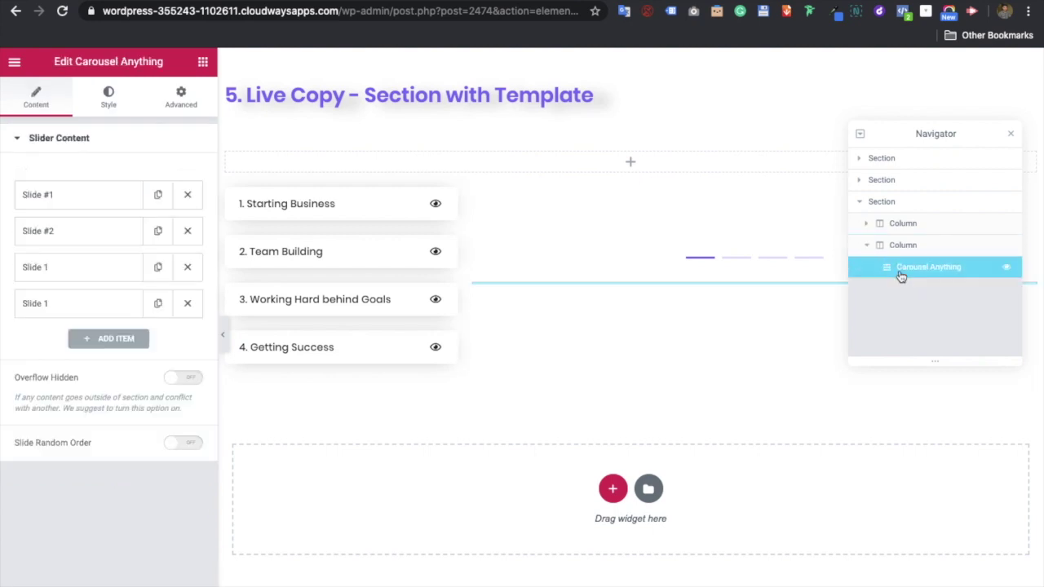
pyautogui.click(1011, 137)
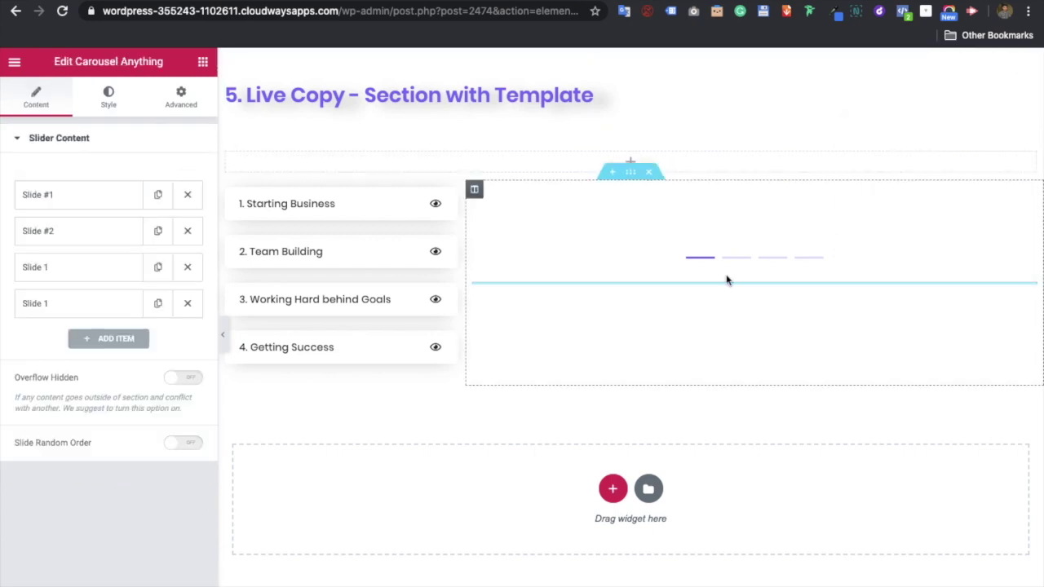
pyautogui.click(54, 205)
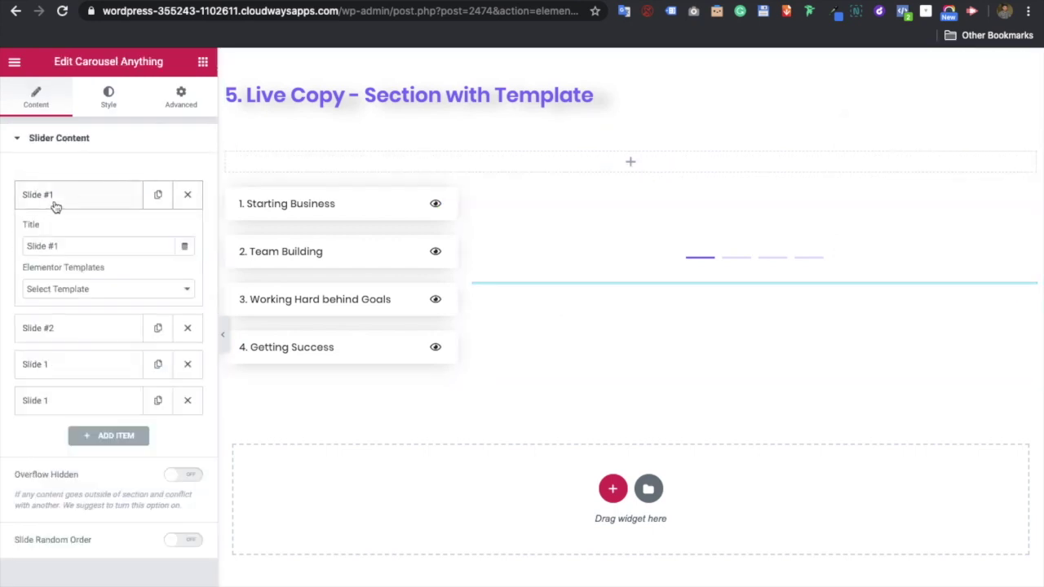
pyautogui.click(75, 291)
pyautogui.scroll(-5, 77, 343)
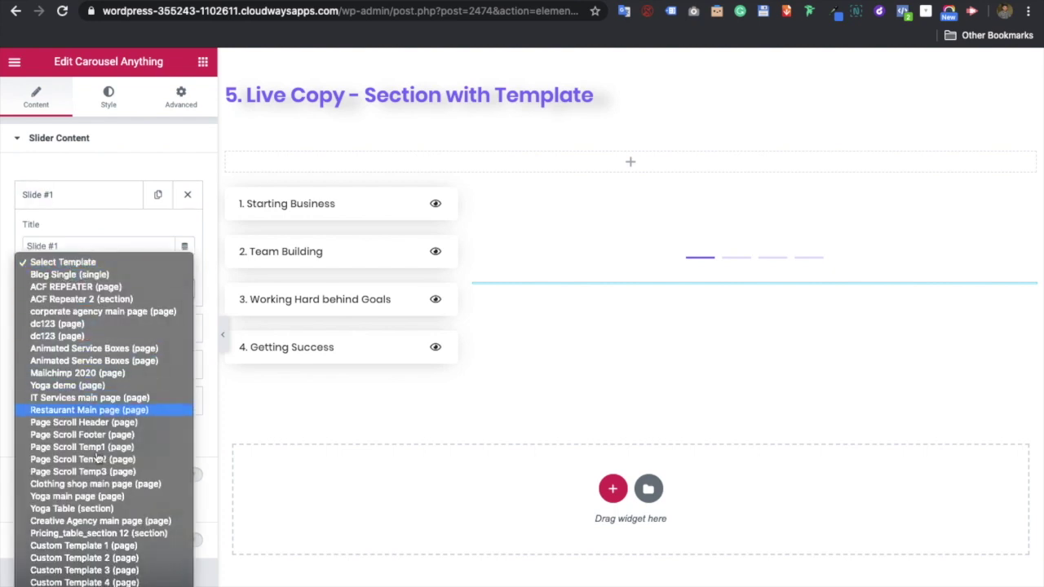
pyautogui.click(98, 569)
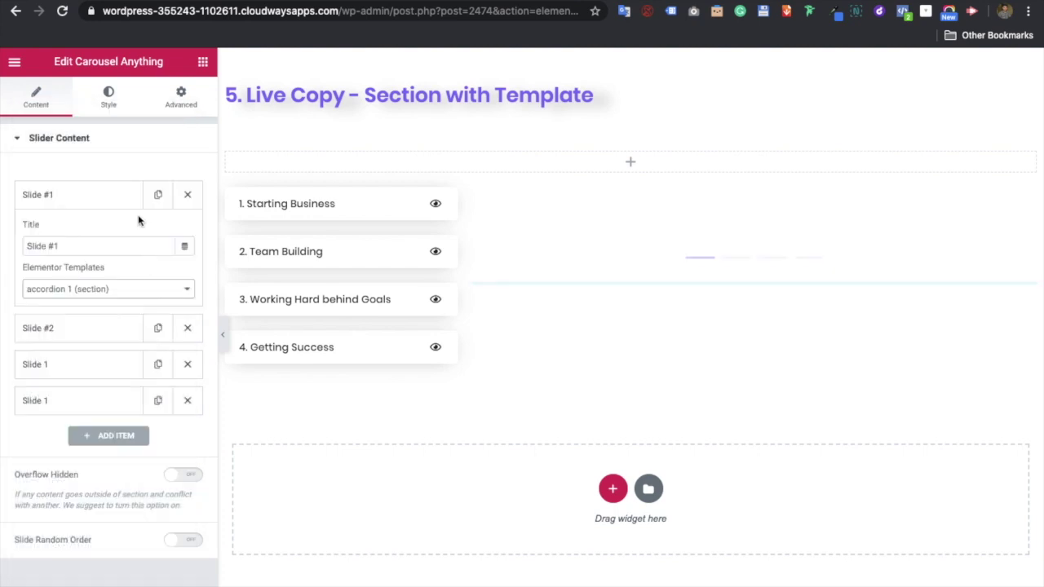
# - Assign the accordion 2 (section) template to Slide #2 of the Carousel Anything widget
pyautogui.click(74, 329)
pyautogui.click(76, 283)
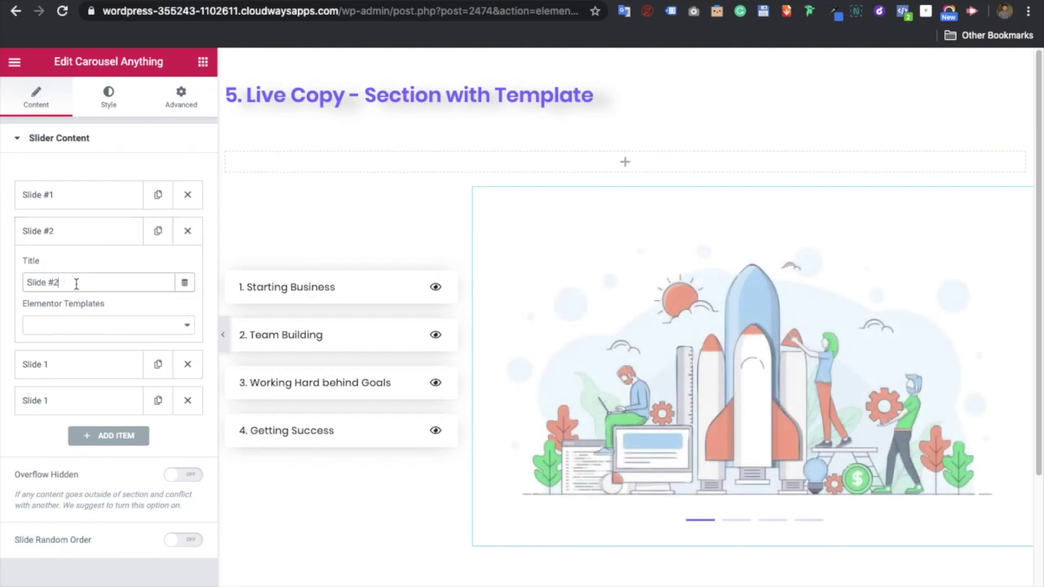
pyautogui.click(92, 325)
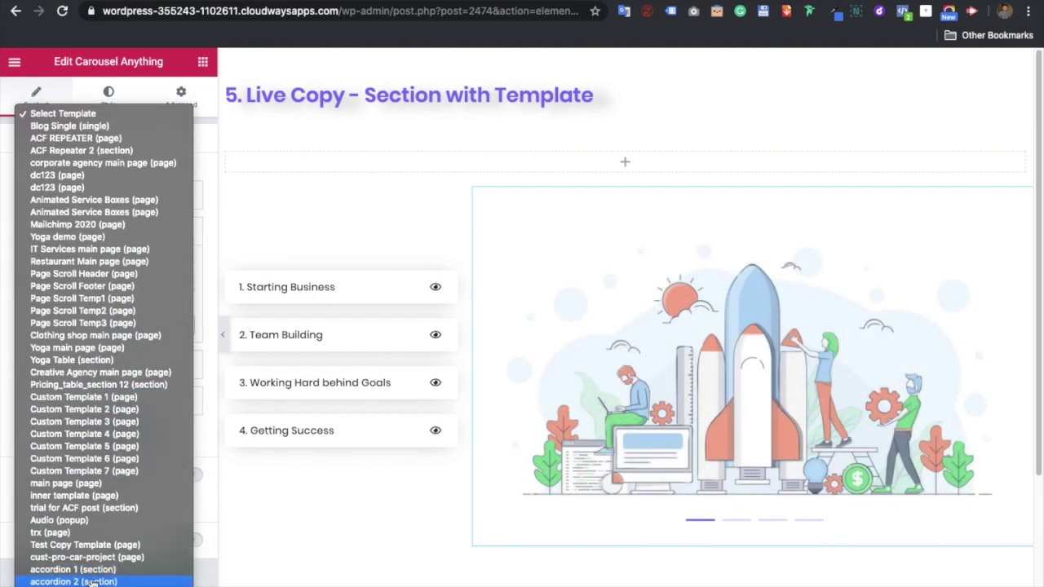
pyautogui.click(92, 581)
# - Assign the accordion 3 (section) template to the carousel's third slide and accordion 4 (section) to its fourth slide
pyautogui.click(74, 368)
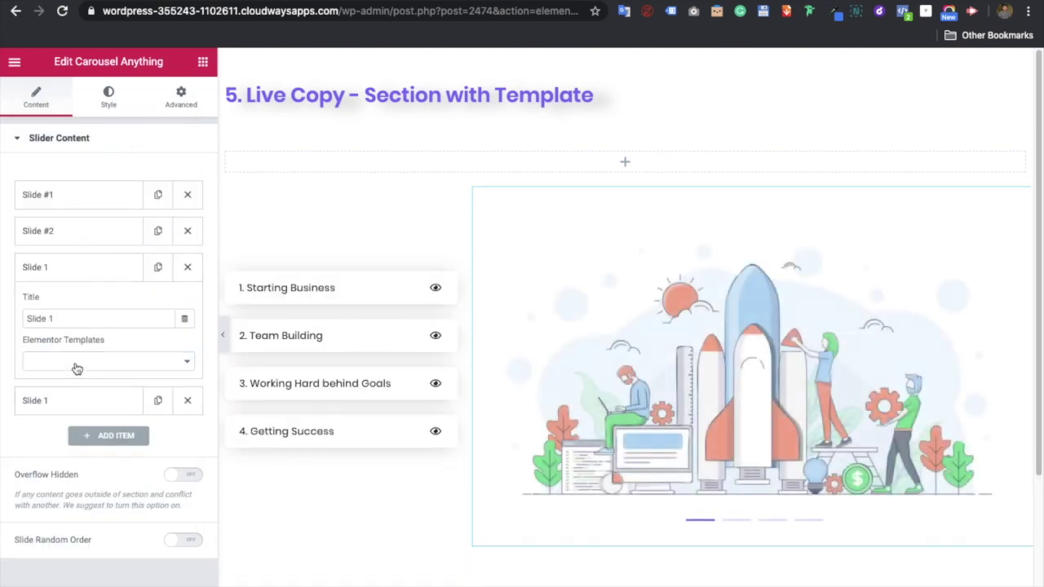
pyautogui.click(95, 361)
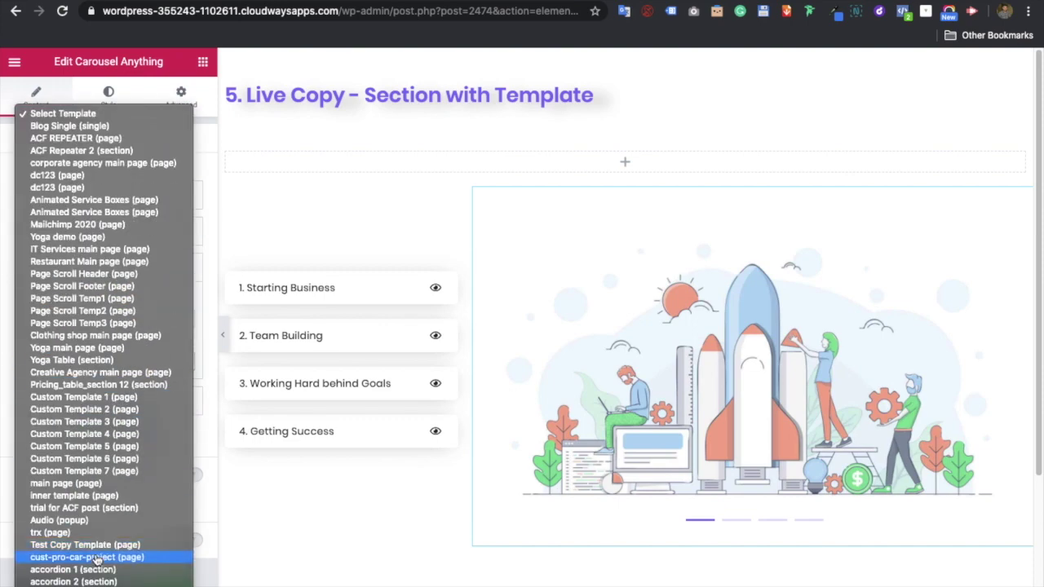
pyautogui.click(74, 581)
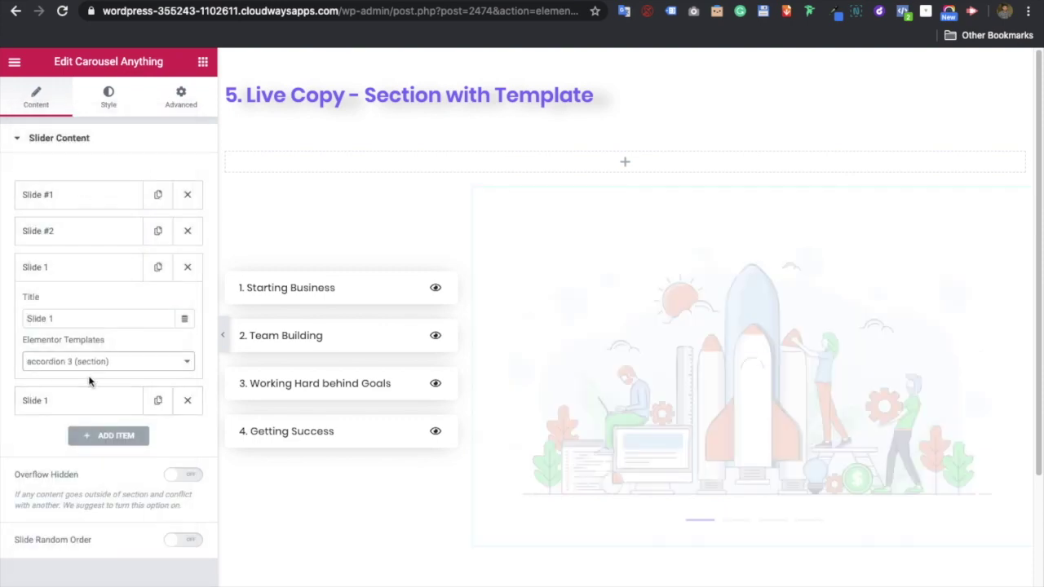
pyautogui.click(81, 401)
pyautogui.click(88, 398)
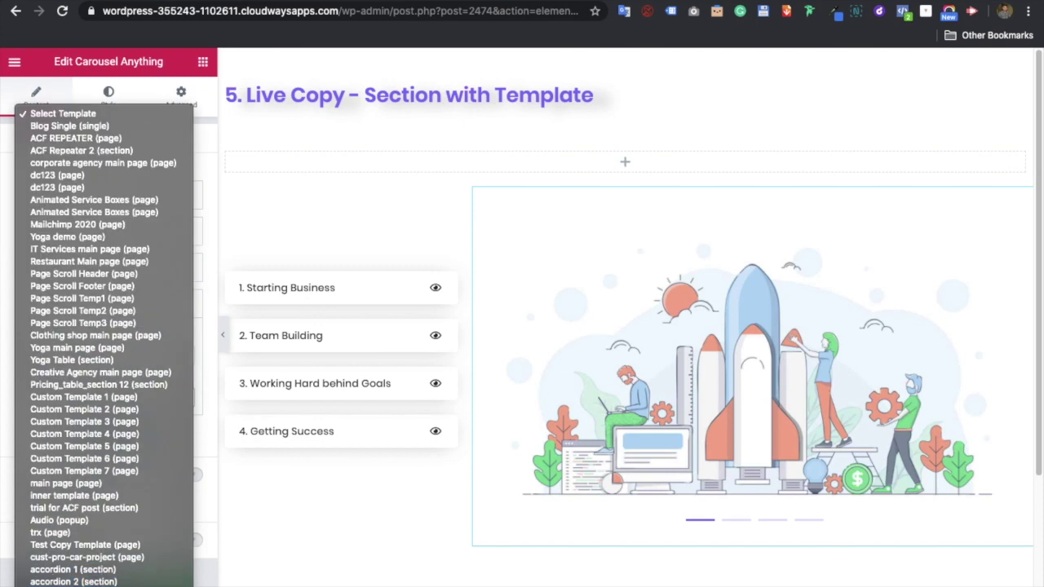
pyautogui.click(135, 560)
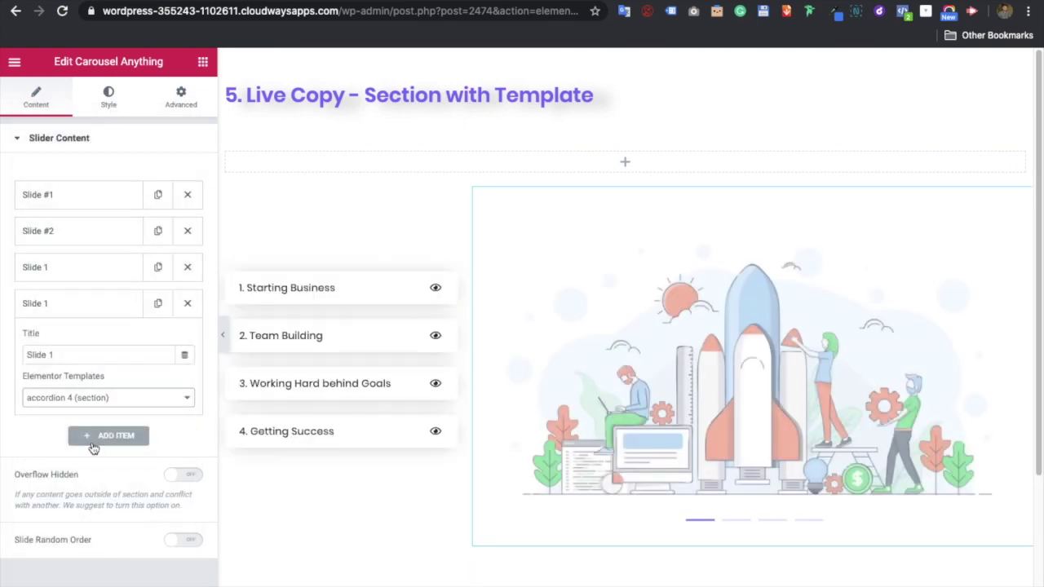
pyautogui.click(398, 289)
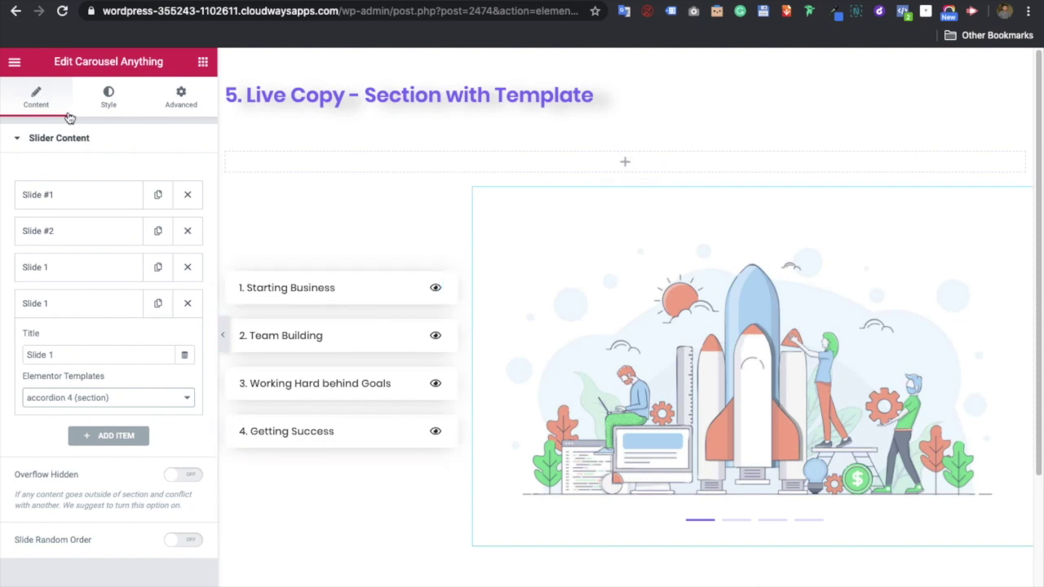
# - Compare the Carousel Anything widget's Unique Carousel ID with the Connection Carousel ID under the Accordion widget's Extra Option
pyautogui.click(101, 102)
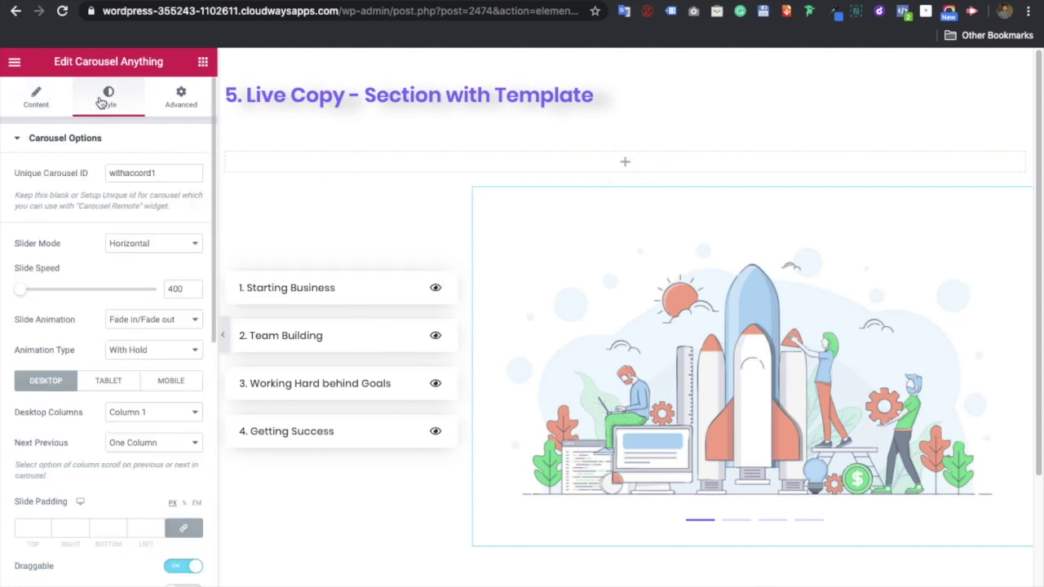
pyautogui.doubleClick(122, 173)
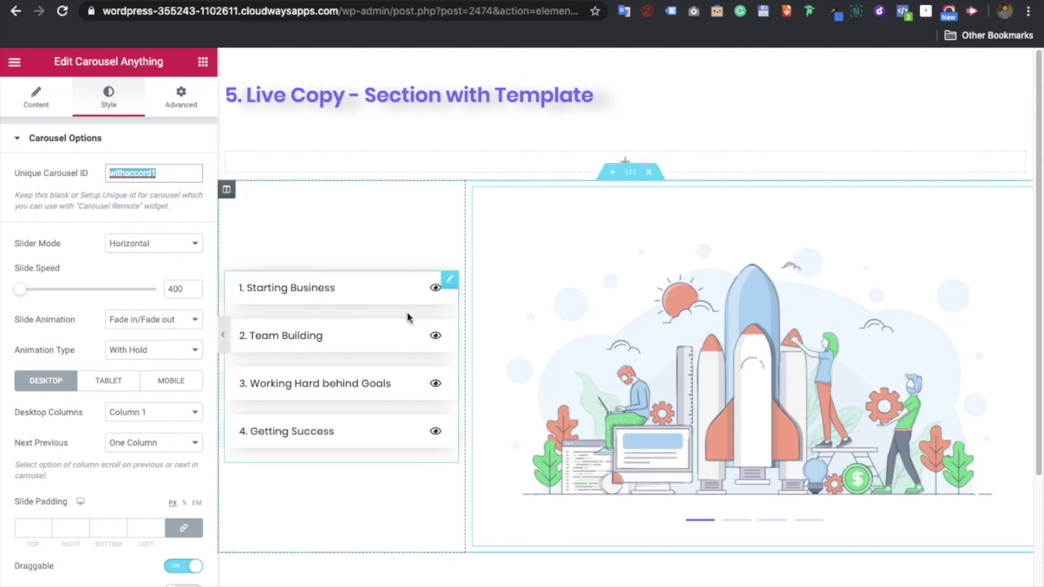
pyautogui.click(75, 380)
pyautogui.click(88, 381)
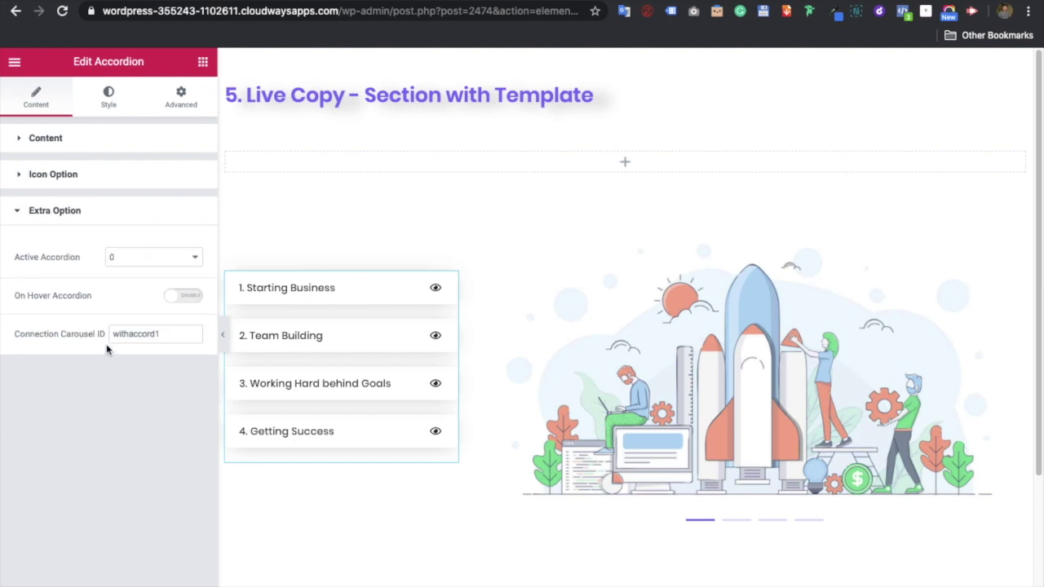
pyautogui.doubleClick(142, 334)
pyautogui.rightClick(142, 334)
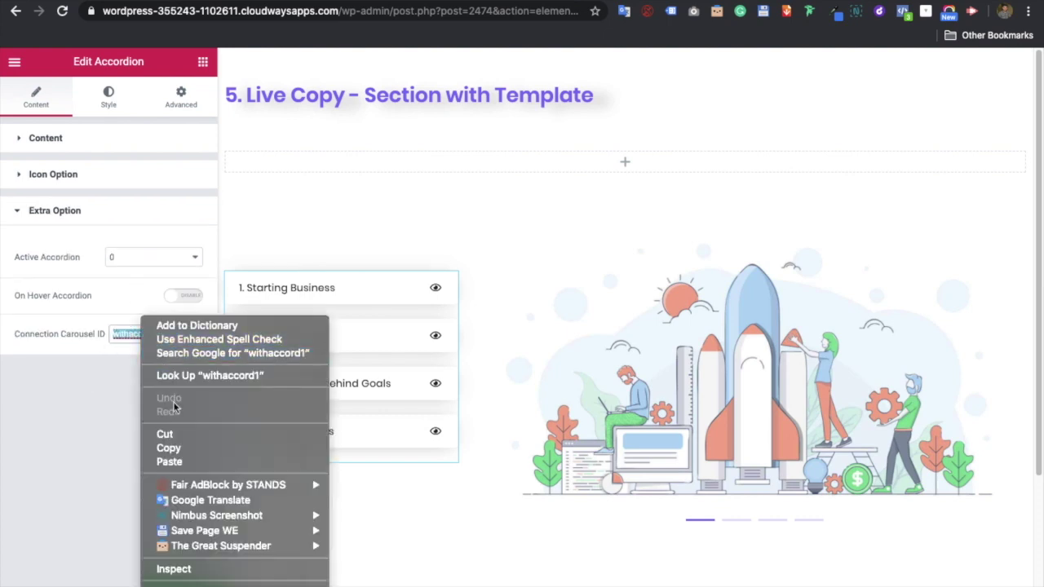
pyautogui.click(171, 447)
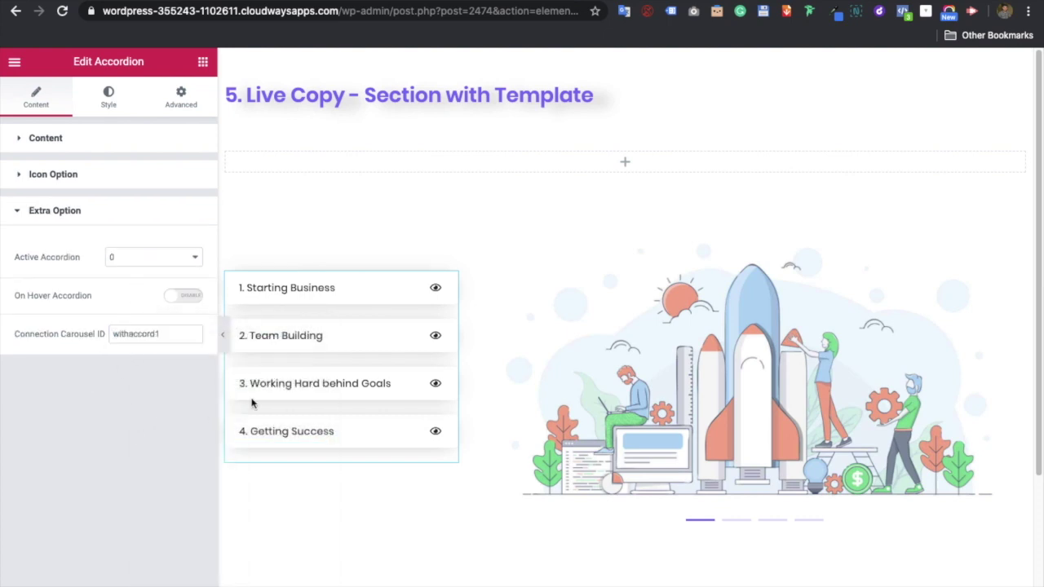
# - Test the pasted section's carousel connection by opening the Team Building, Working Hard behind Goals, Getting Success and Starting Business items
pyautogui.click(310, 340)
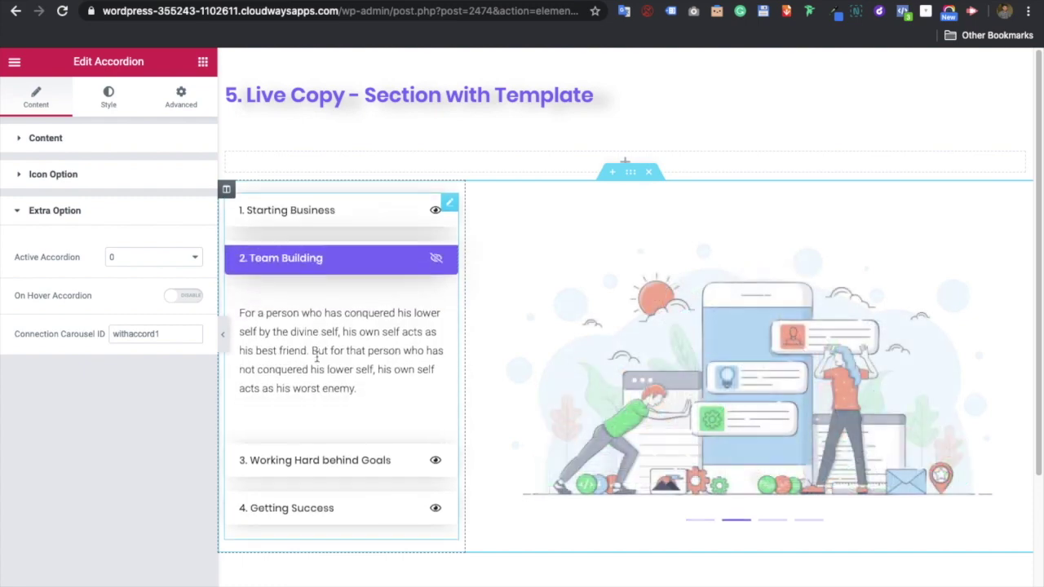
pyautogui.click(318, 459)
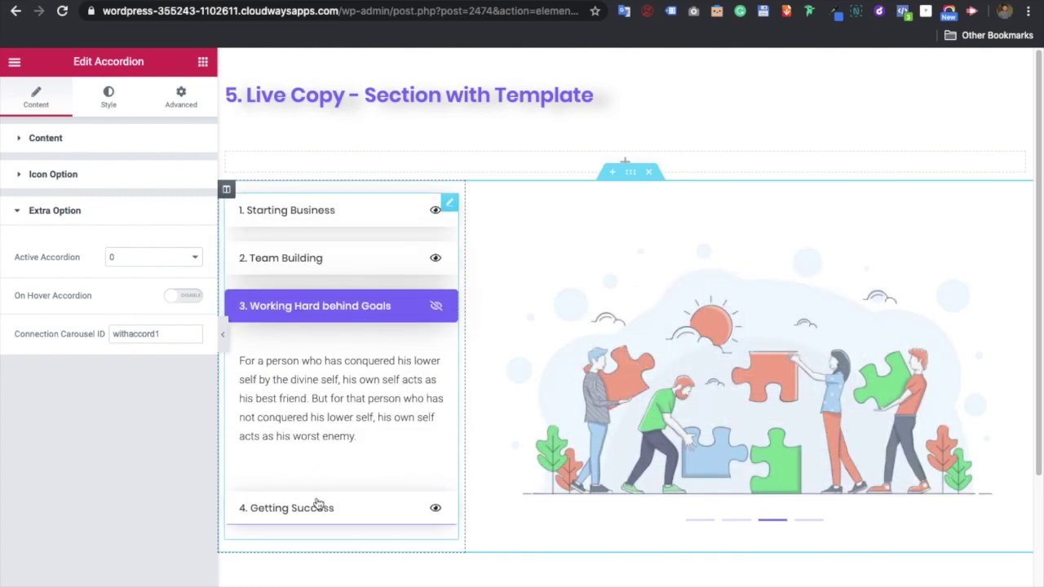
pyautogui.click(320, 506)
pyautogui.click(318, 211)
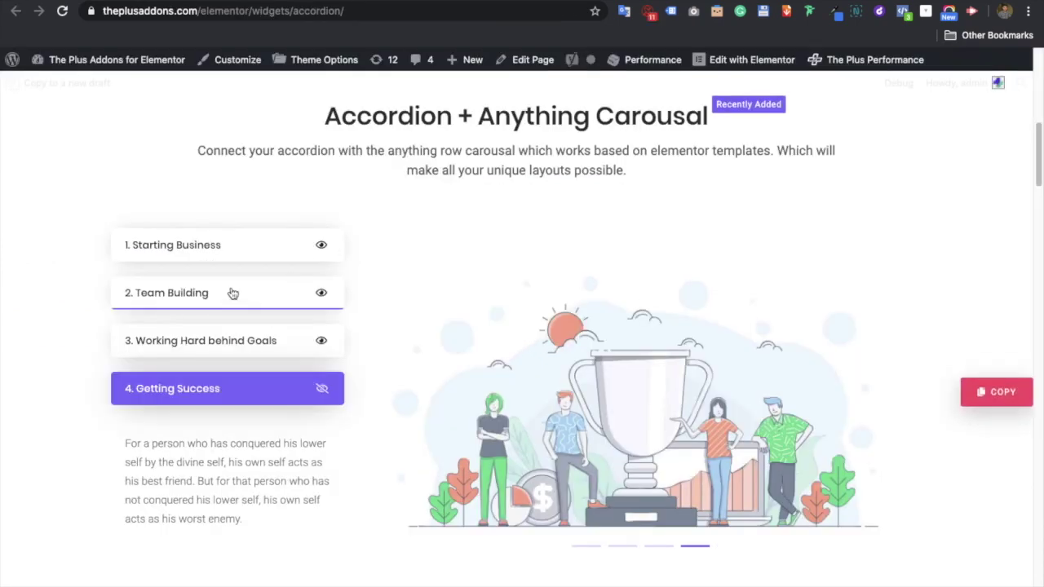
# - Check the slide order on the demo site by opening its Team Building, Working Hard behind Goals and Starting Business accordion items
pyautogui.click(233, 291)
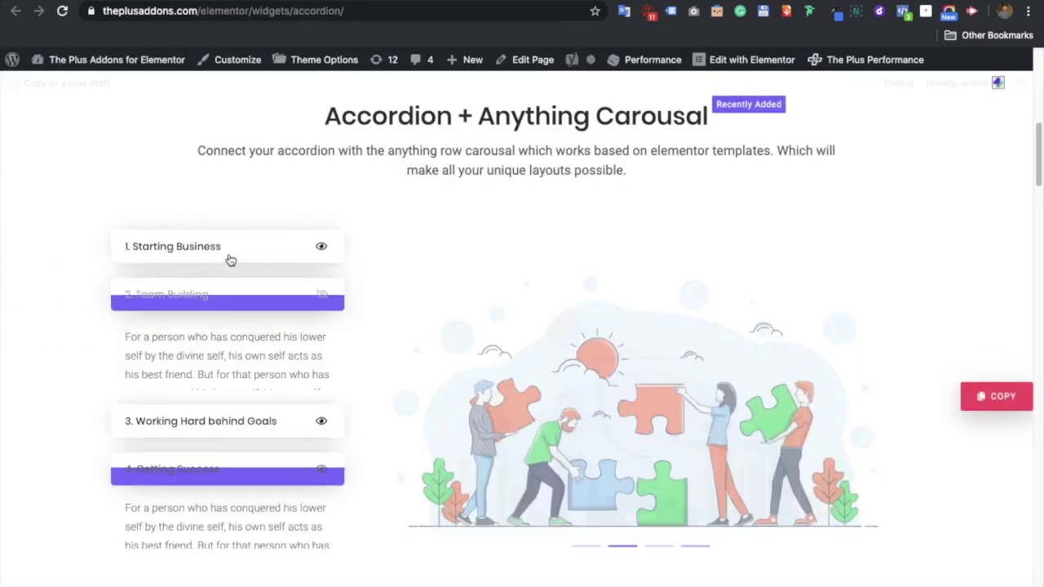
pyautogui.click(228, 254)
pyautogui.click(224, 441)
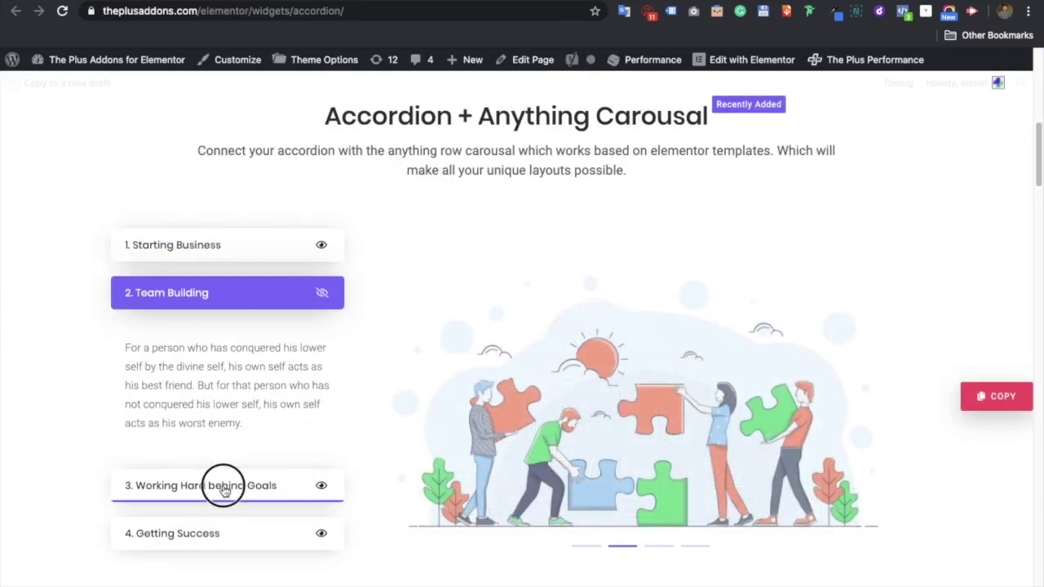
pyautogui.click(221, 422)
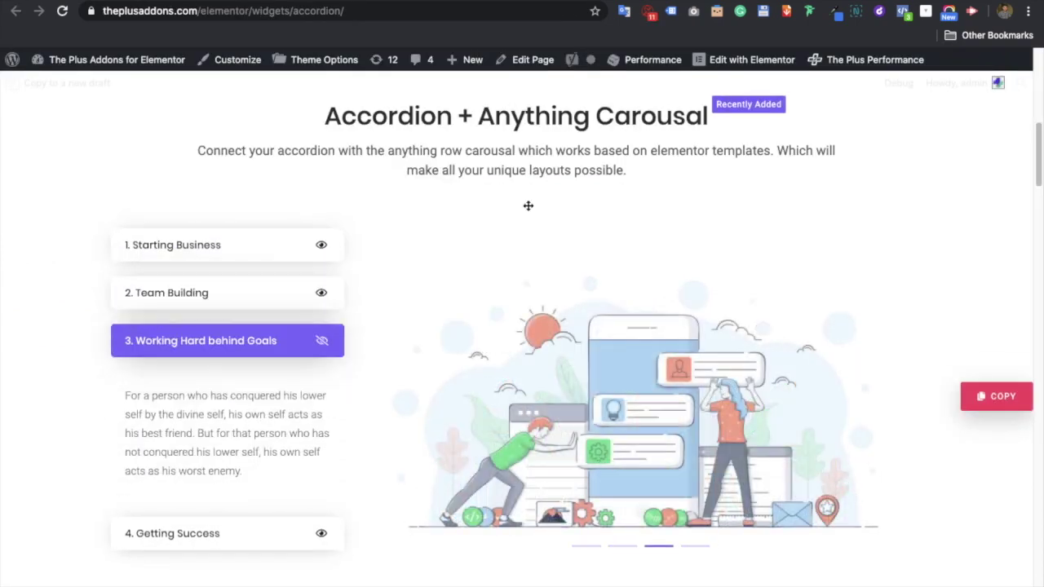
pyautogui.click(235, 254)
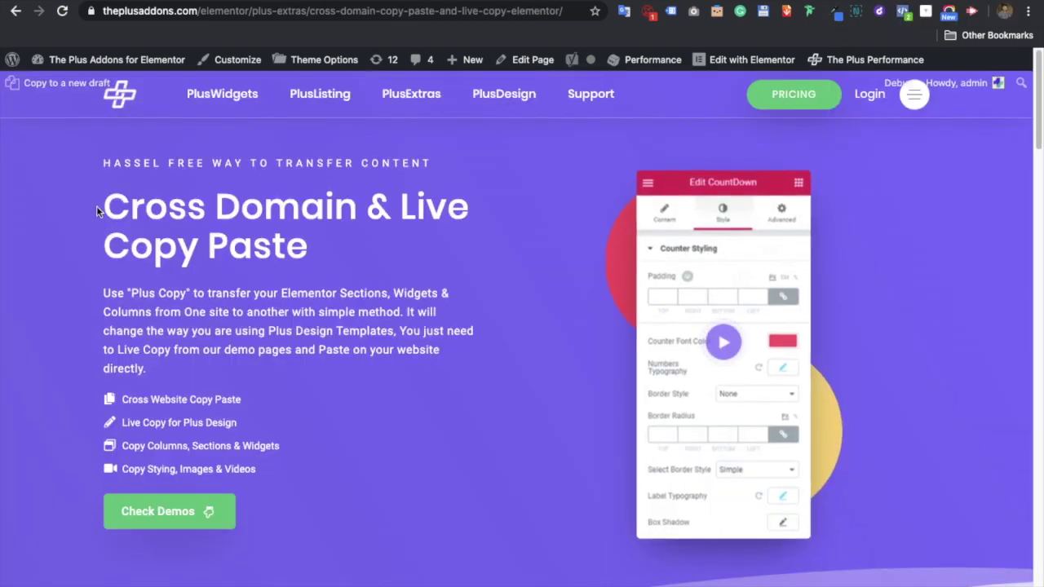
# - Look over the heading and introduction of the Cross Domain & Live Copy Paste page on the Plus Addons site
pyautogui.moveTo(97, 207); pyautogui.dragTo(436, 224)
pyautogui.click(437, 226)
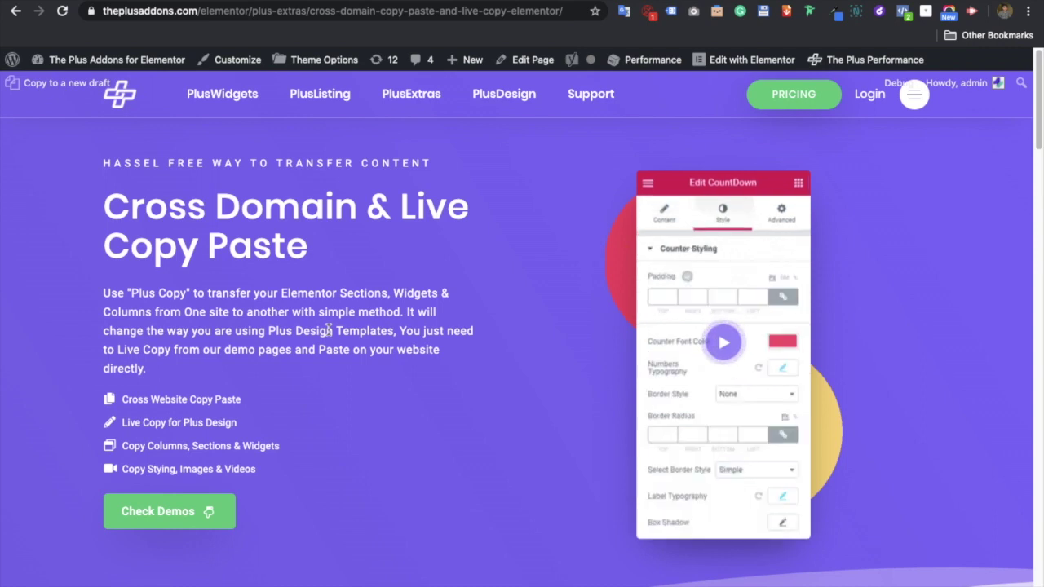
pyautogui.moveTo(488, 2)
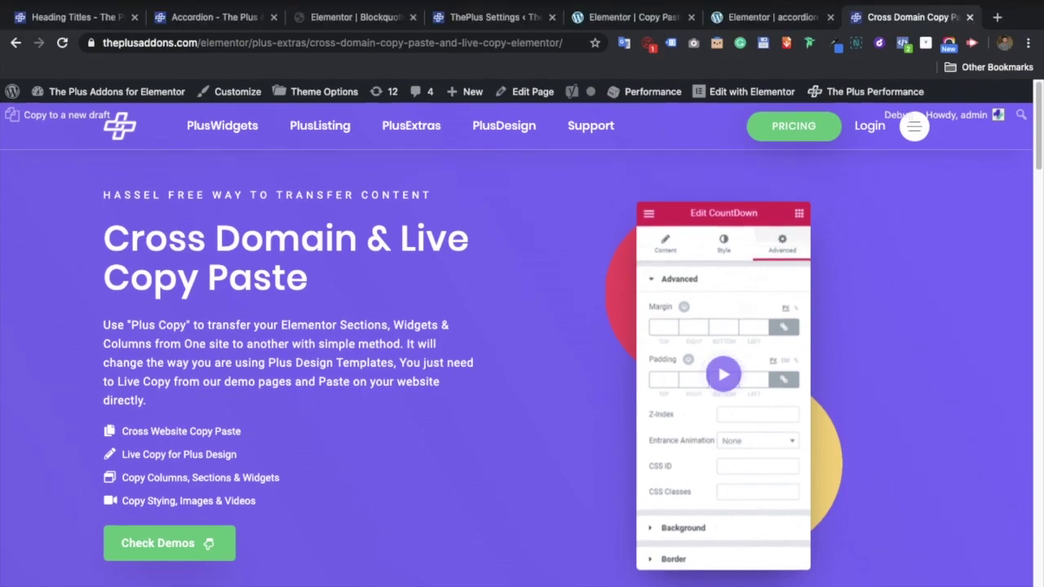